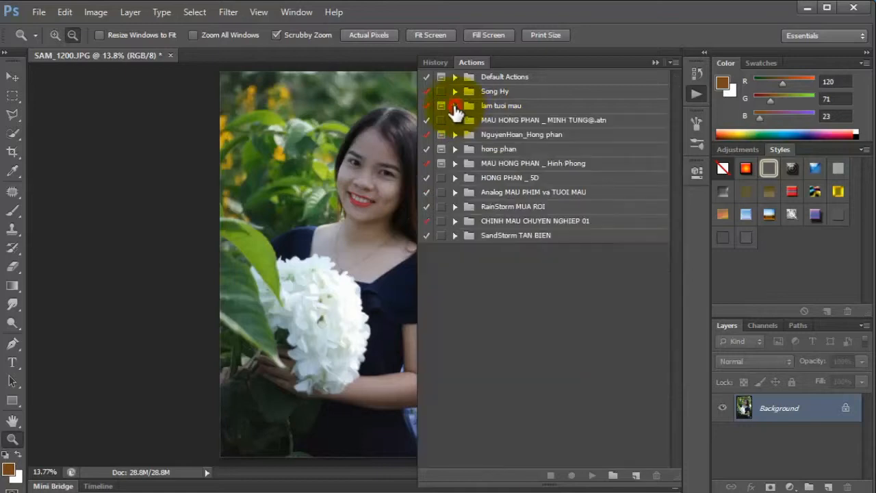
# Run the CHAY ACTION CHINH MAU CHUYEN NGHIEP action from the CHINH MAU CHUYEN NGHIEP 01 set on the portrait.
pyautogui.click(454, 221)
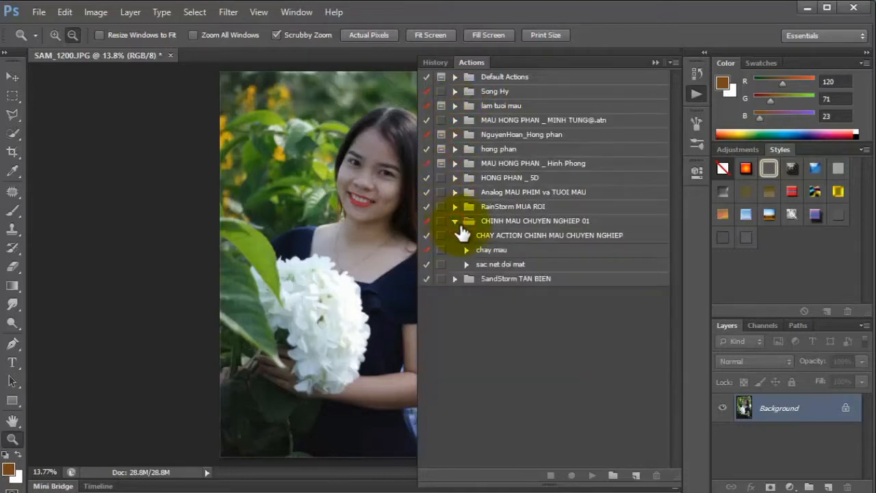
pyautogui.click(621, 235)
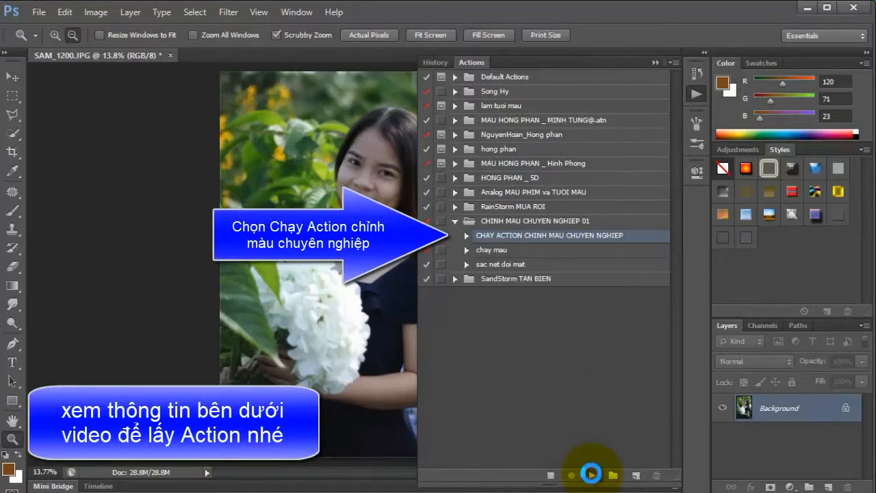
pyautogui.click(591, 474)
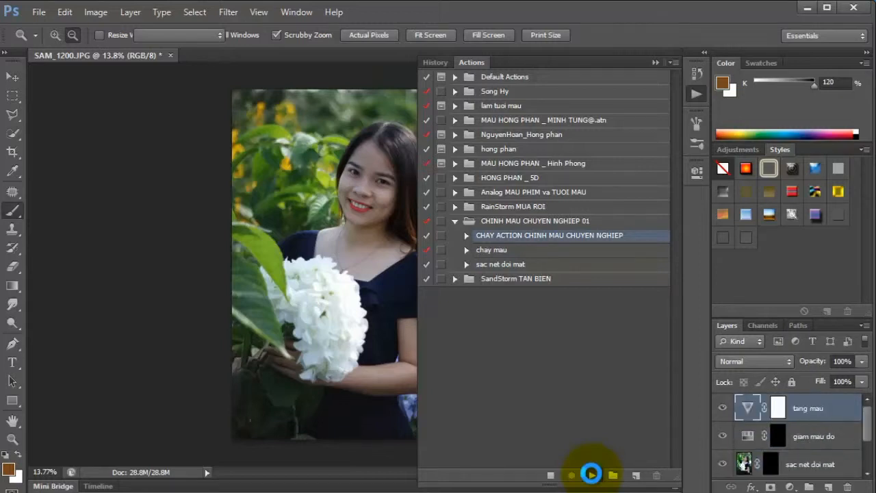
pyautogui.click(654, 63)
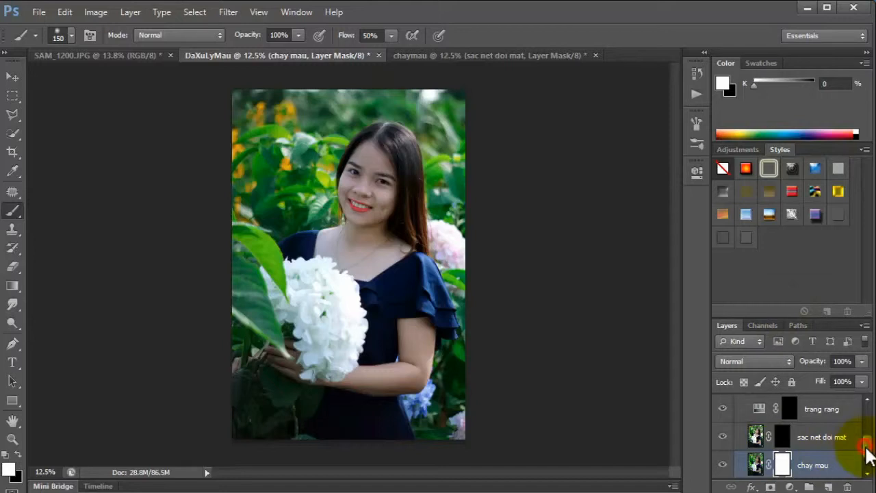
# Compare the portrait with the chay mau layer hidden and shown.
pyautogui.moveTo(868, 455); pyautogui.dragTo(866, 467)
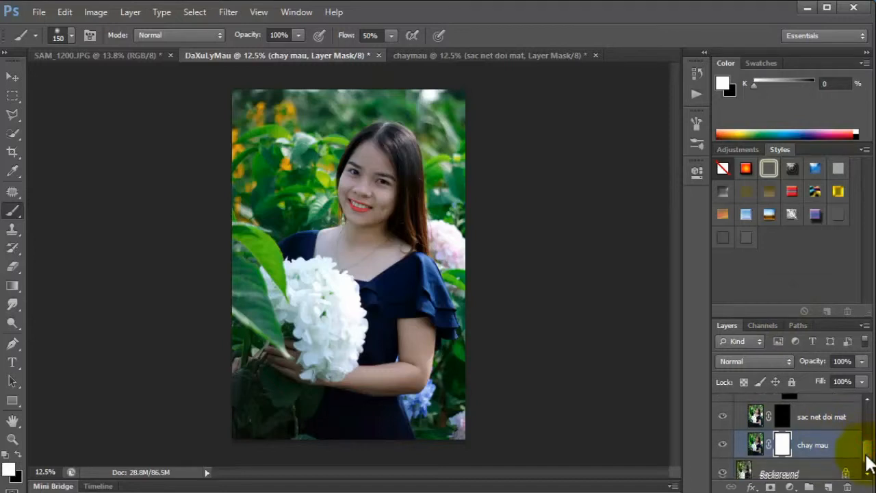
pyautogui.click(723, 438)
pyautogui.click(723, 438)
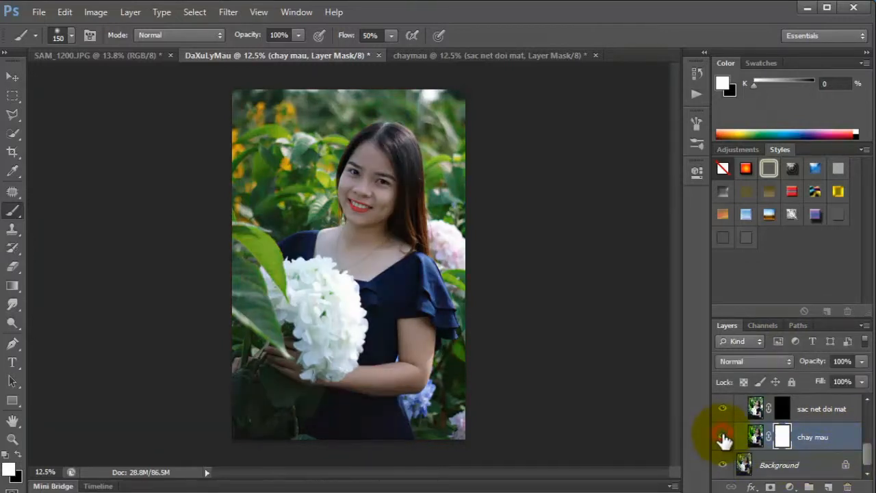
pyautogui.click(723, 438)
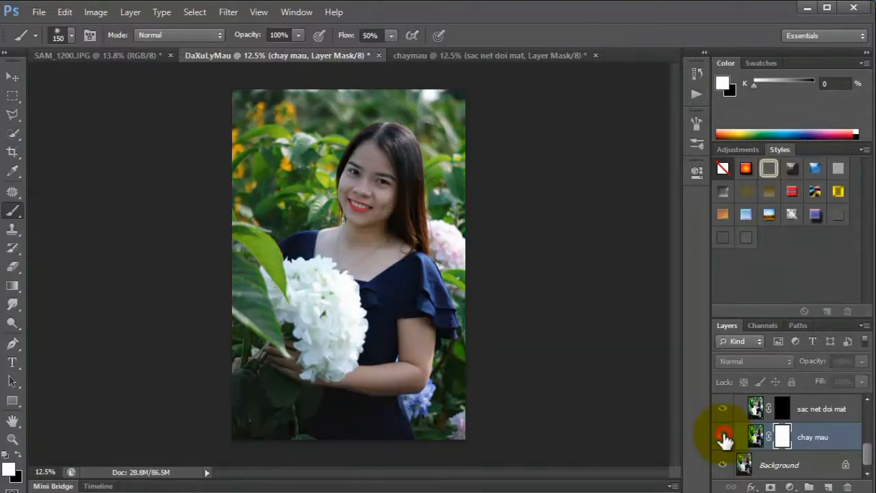
pyautogui.click(723, 439)
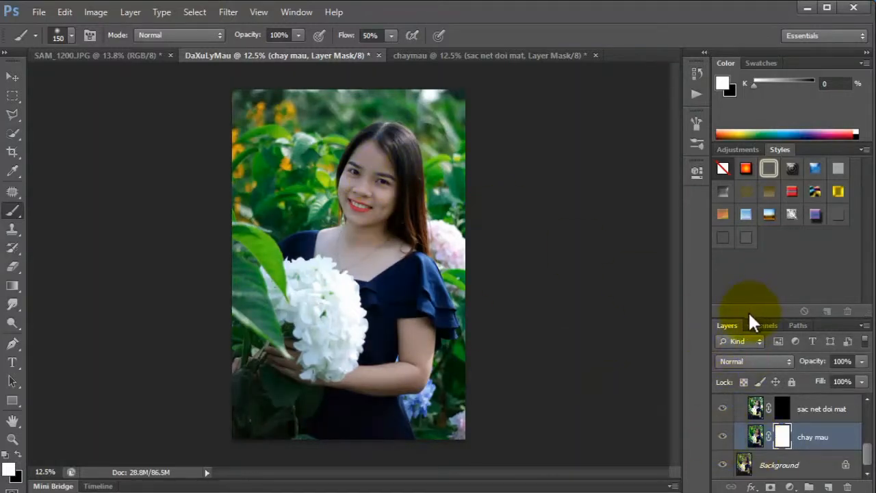
# Paint black on the chay mau layer mask over the crown and long hair, enlarging the brush to 250.
pyautogui.moveTo(747, 310); pyautogui.dragTo(752, 261)
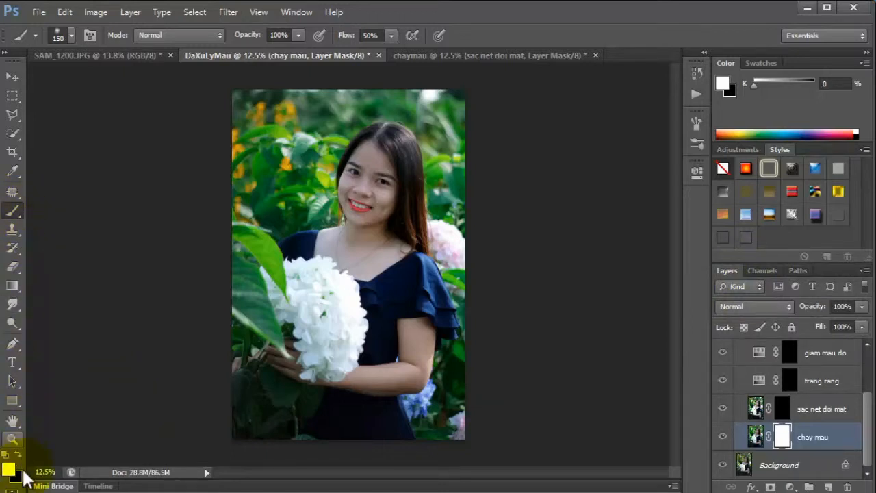
pyautogui.click(12, 436)
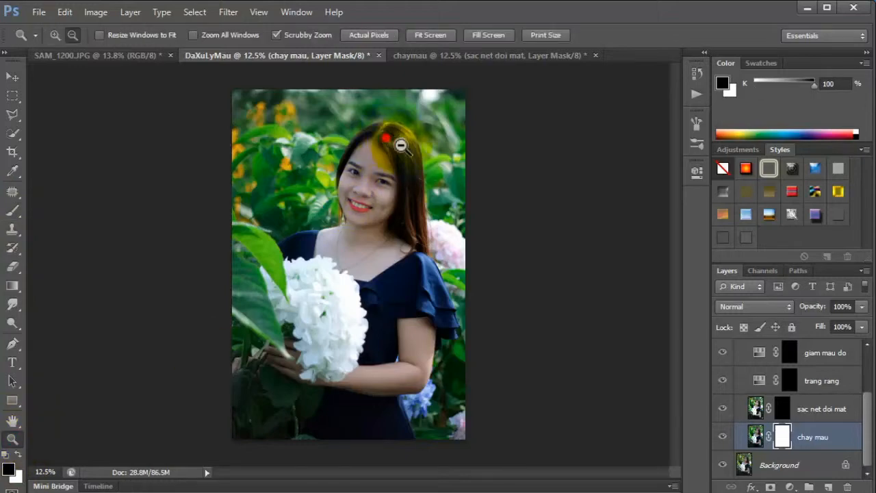
pyautogui.moveTo(402, 141); pyautogui.dragTo(411, 176)
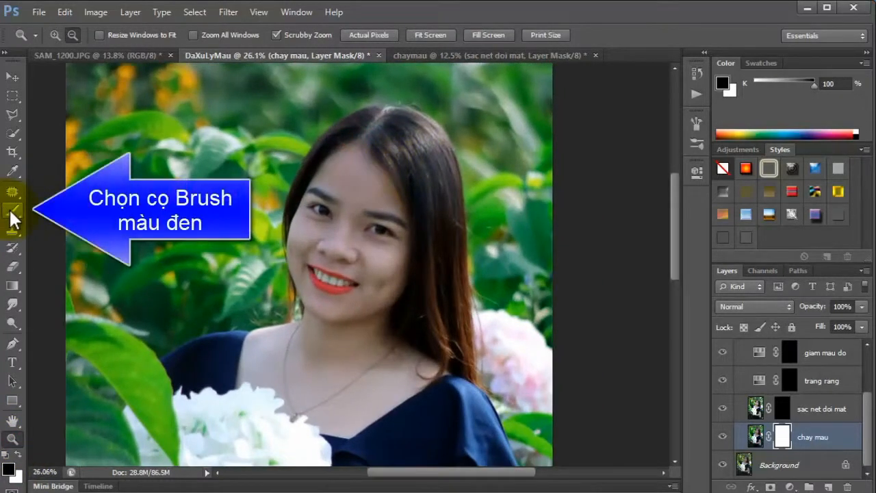
pyautogui.click(12, 213)
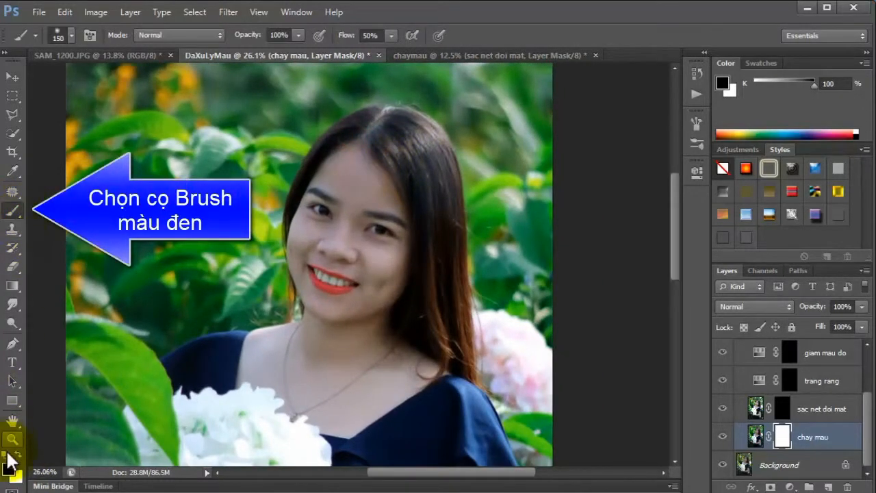
pyautogui.rightClick(361, 123)
pyautogui.click(361, 123)
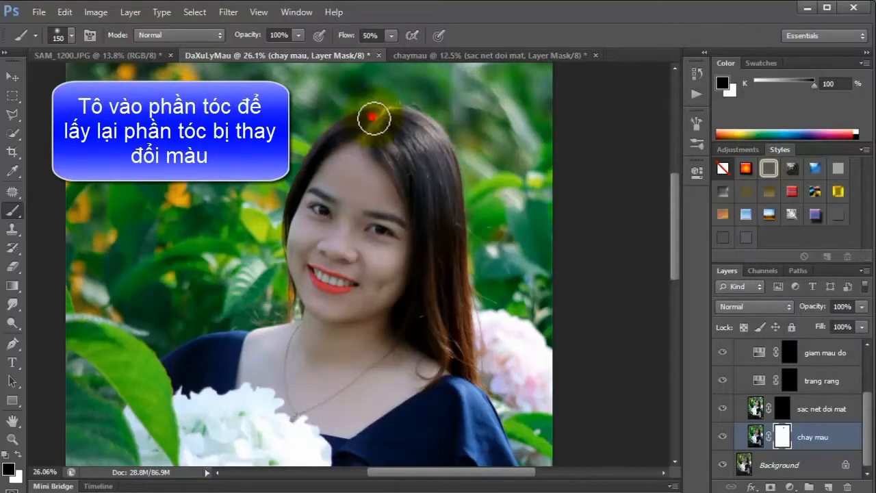
pyautogui.moveTo(374, 119)
pyautogui.mouseDown()
pyautogui.moveTo(385, 146)
pyautogui.moveTo(415, 151)
pyautogui.moveTo(409, 126)
pyautogui.moveTo(413, 168)
pyautogui.mouseUp()
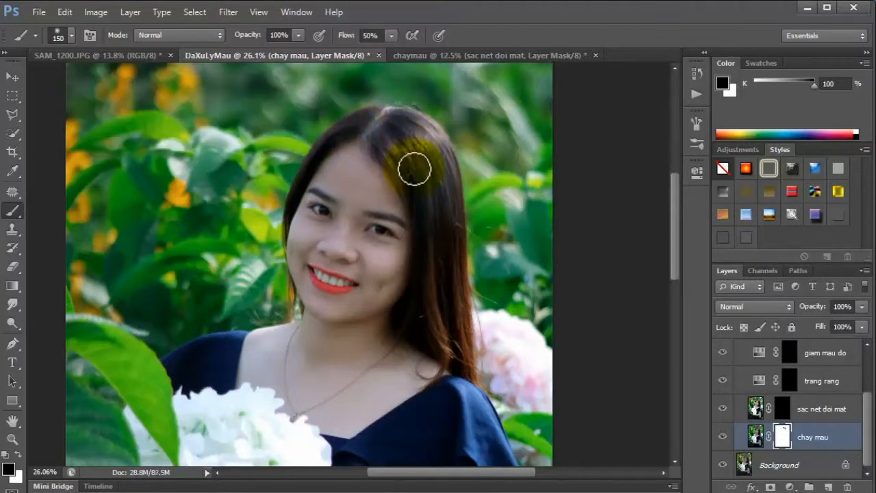
pyautogui.press(']')
pyautogui.moveTo(406, 133)
pyautogui.mouseDown()
pyautogui.moveTo(431, 223)
pyautogui.moveTo(440, 201)
pyautogui.moveTo(437, 285)
pyautogui.mouseUp()
pyautogui.moveTo(445, 344)
pyautogui.mouseDown()
pyautogui.moveTo(454, 327)
pyautogui.moveTo(442, 218)
pyautogui.mouseUp()
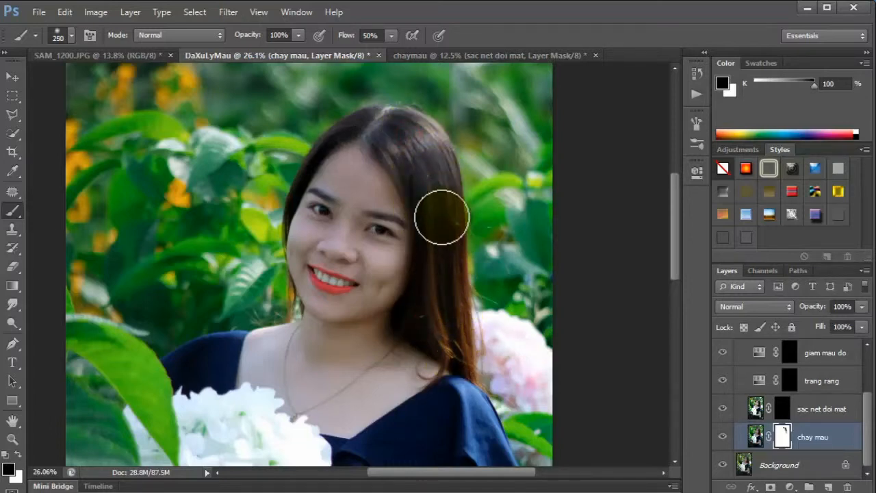
pyautogui.moveTo(430, 188)
pyautogui.mouseDown()
pyautogui.moveTo(413, 134)
pyautogui.moveTo(370, 118)
pyautogui.moveTo(342, 131)
pyautogui.moveTo(376, 117)
pyautogui.moveTo(341, 128)
pyautogui.mouseUp()
# Reduce the brush to 100 and mask the narrow strip of hair beside the forehead on the chay mau layer.
pyautogui.press('[')
pyautogui.press('[')
pyautogui.press('[')
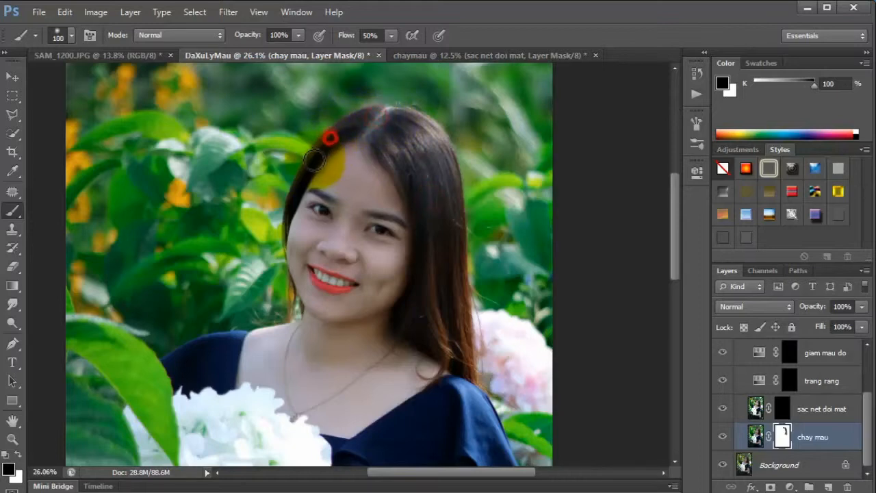
pyautogui.moveTo(285, 216); pyautogui.dragTo(299, 185)
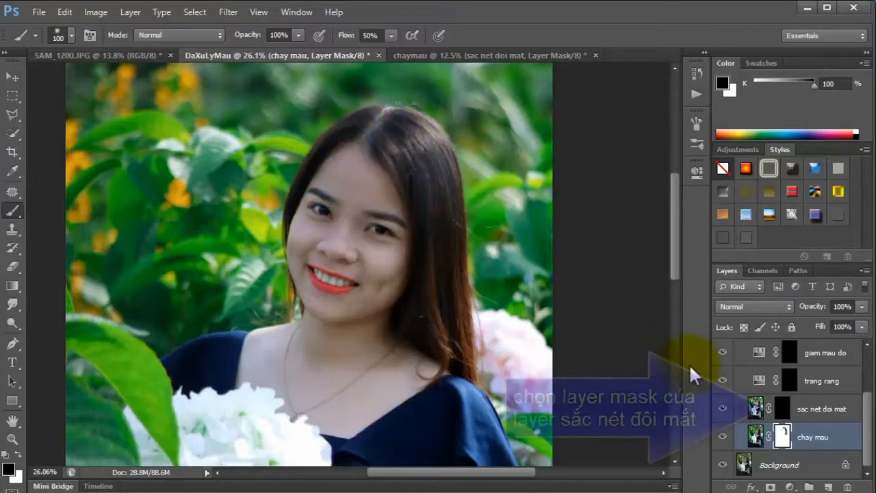
# Paint white on the sac net doi mat layer mask over both eyes with a size 60 brush.
pyautogui.click(800, 411)
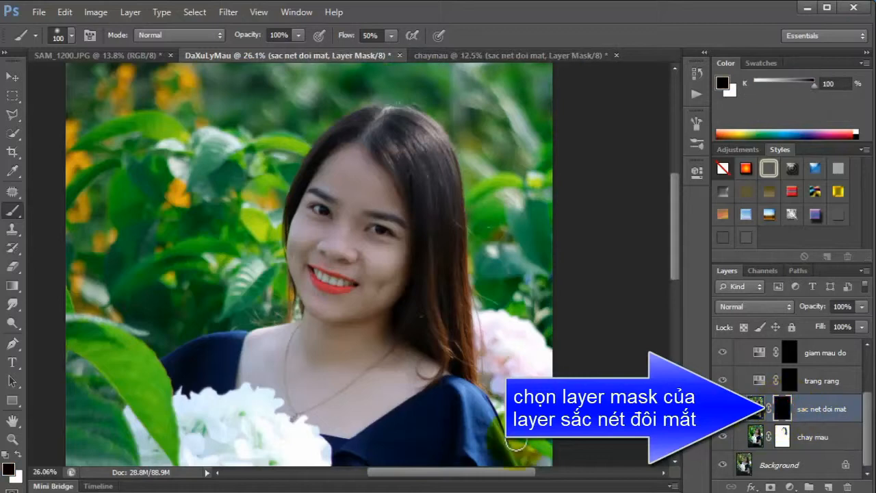
pyautogui.click(11, 439)
pyautogui.moveTo(341, 205); pyautogui.dragTo(391, 347)
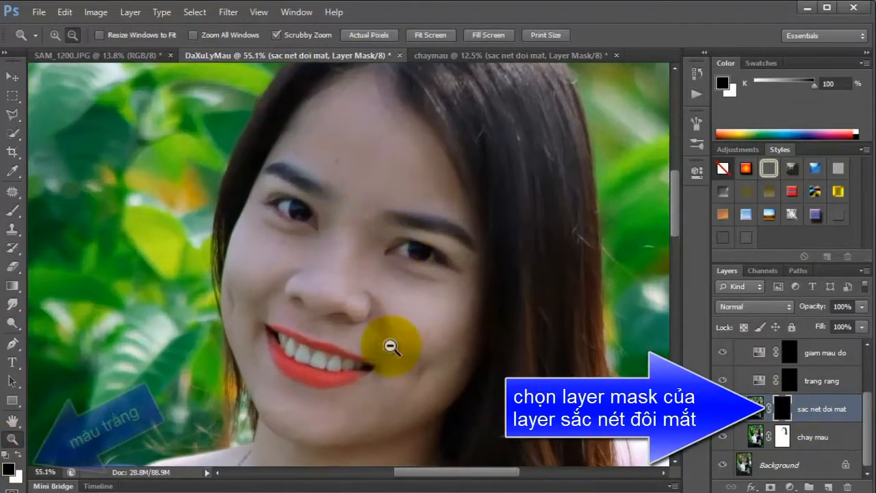
pyautogui.click(11, 211)
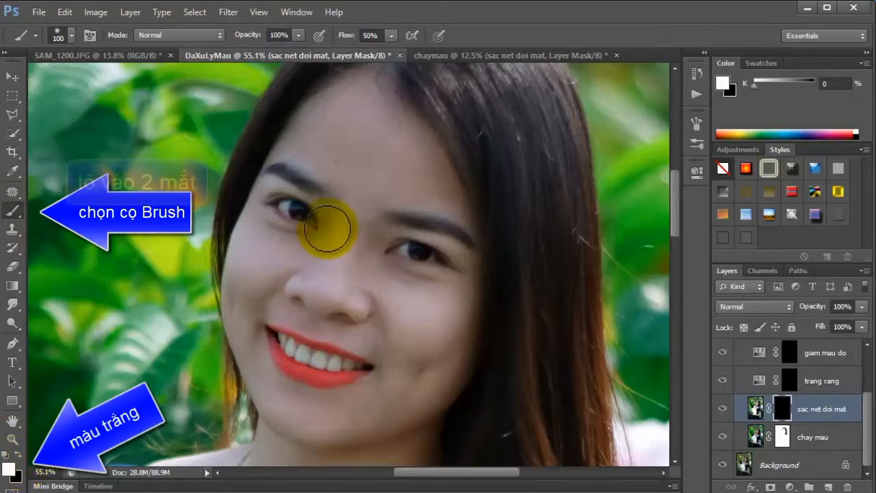
pyautogui.press('[')
pyautogui.press('[')
pyautogui.press('[')
pyautogui.press('[')
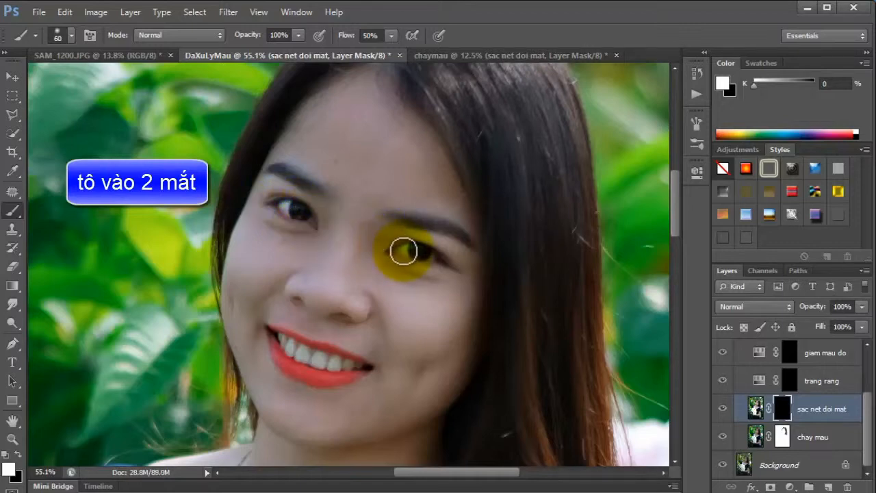
pyautogui.moveTo(409, 250)
pyautogui.mouseDown()
pyautogui.moveTo(437, 260)
pyautogui.moveTo(397, 244)
pyautogui.mouseUp()
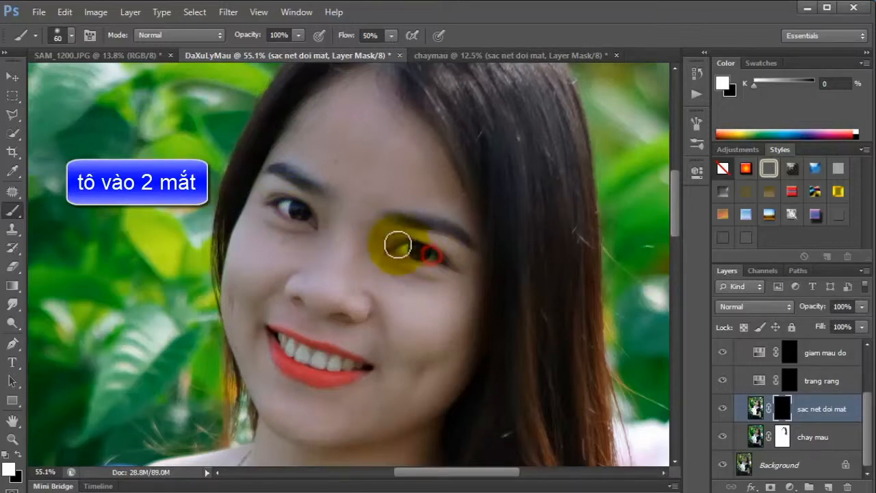
pyautogui.moveTo(306, 215); pyautogui.dragTo(285, 207)
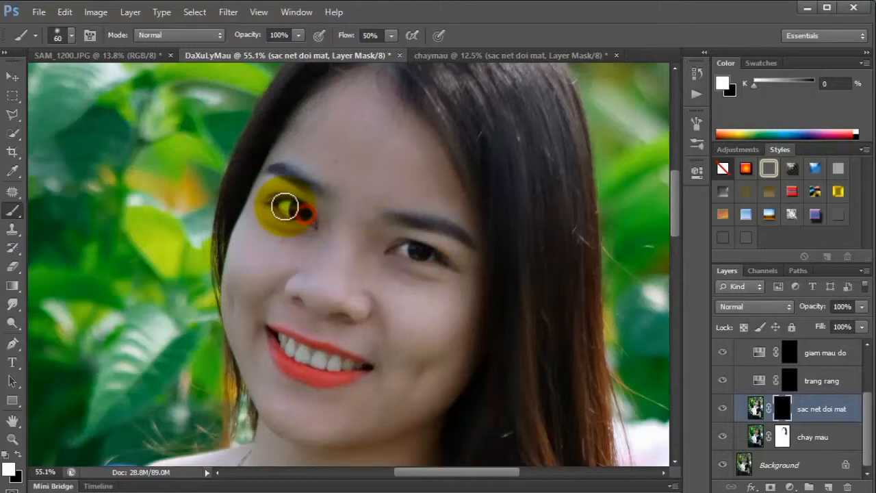
# Compare the eyes with the sac net doi mat layer hidden and shown.
pyautogui.click(723, 409)
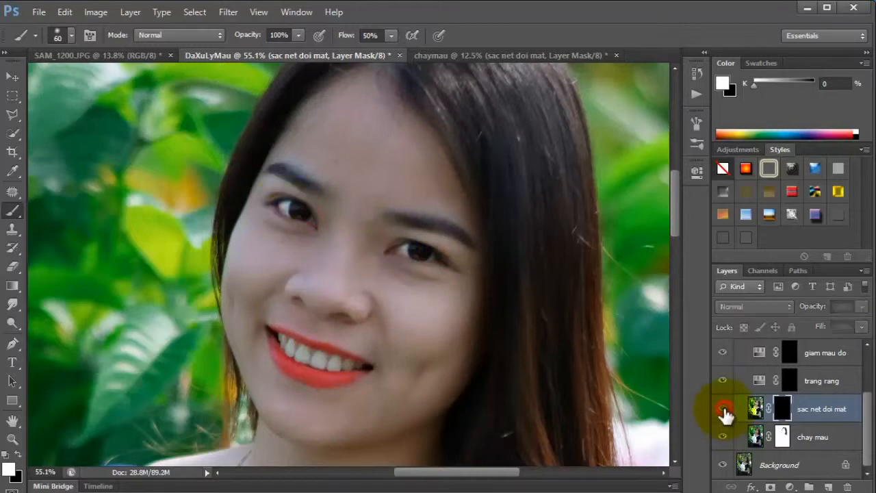
pyautogui.click(724, 410)
pyautogui.click(723, 410)
pyautogui.click(724, 410)
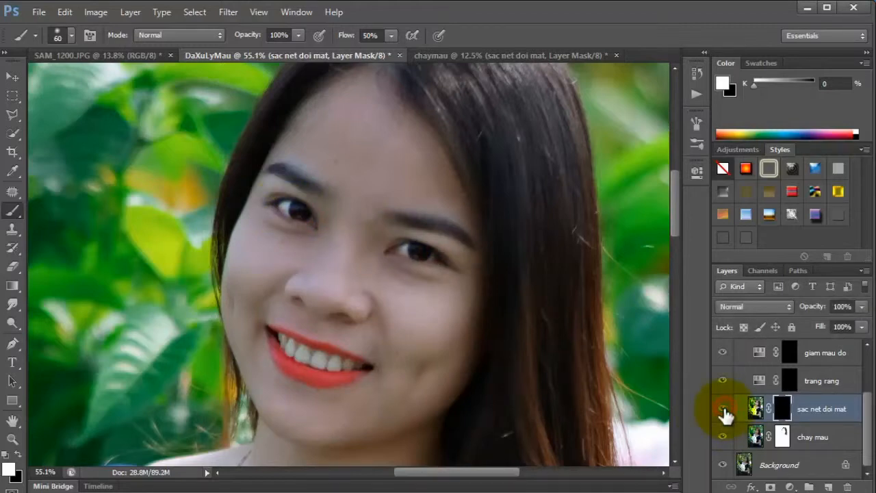
# Paint white on the trang rang layer mask over the teeth with a size 30 to 20 brush, and compare the effect.
pyautogui.click(790, 381)
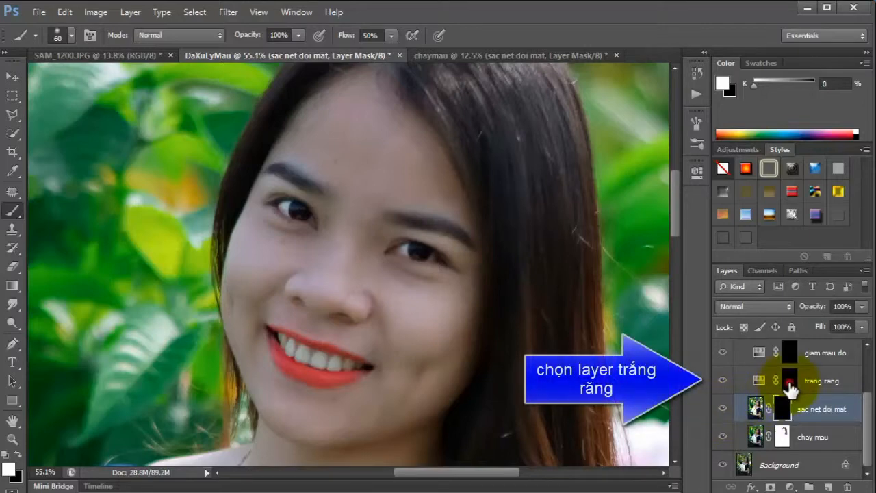
pyautogui.click(12, 439)
pyautogui.moveTo(242, 391); pyautogui.dragTo(274, 411)
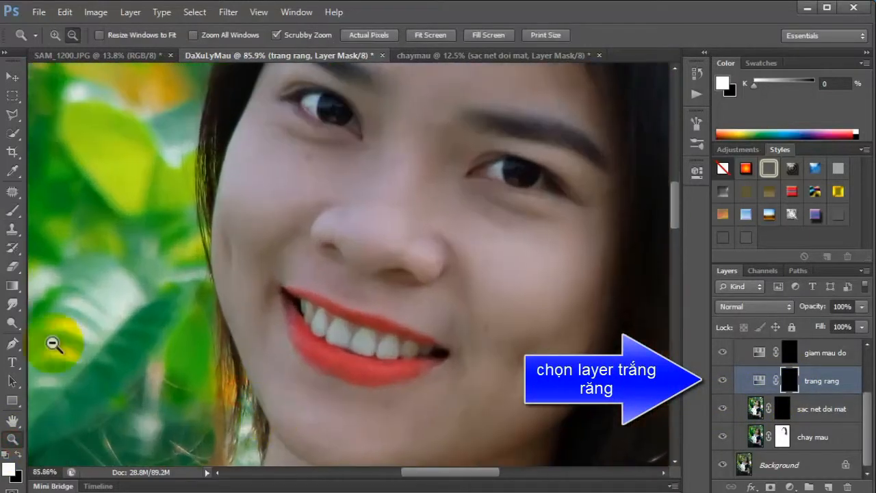
pyautogui.click(9, 213)
pyautogui.moveTo(300, 303)
pyautogui.mouseDown()
pyautogui.moveTo(310, 302)
pyautogui.moveTo(303, 305)
pyautogui.moveTo(316, 324)
pyautogui.mouseUp()
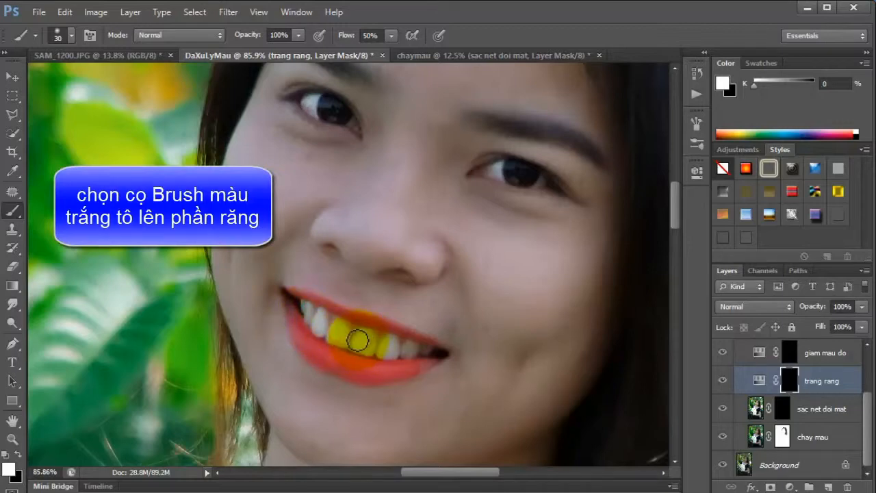
pyautogui.moveTo(369, 349); pyautogui.dragTo(394, 346)
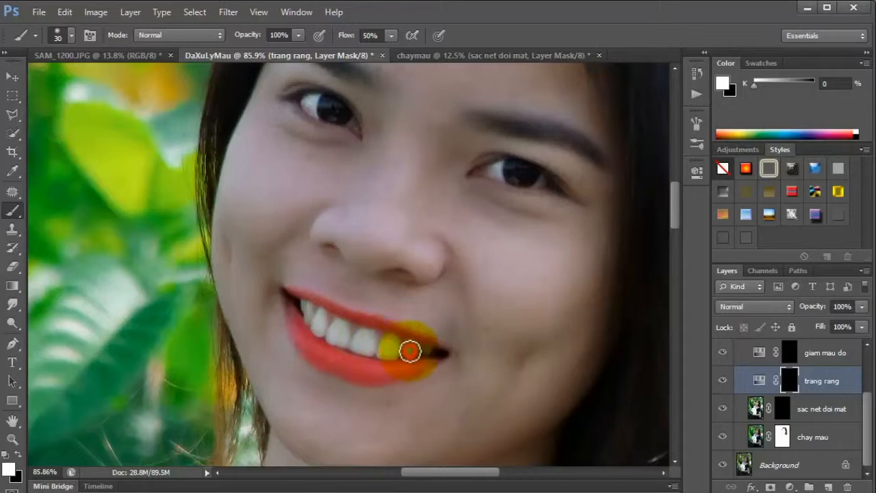
pyautogui.moveTo(408, 349)
pyautogui.mouseDown()
pyautogui.moveTo(338, 335)
pyautogui.moveTo(323, 321)
pyautogui.mouseUp()
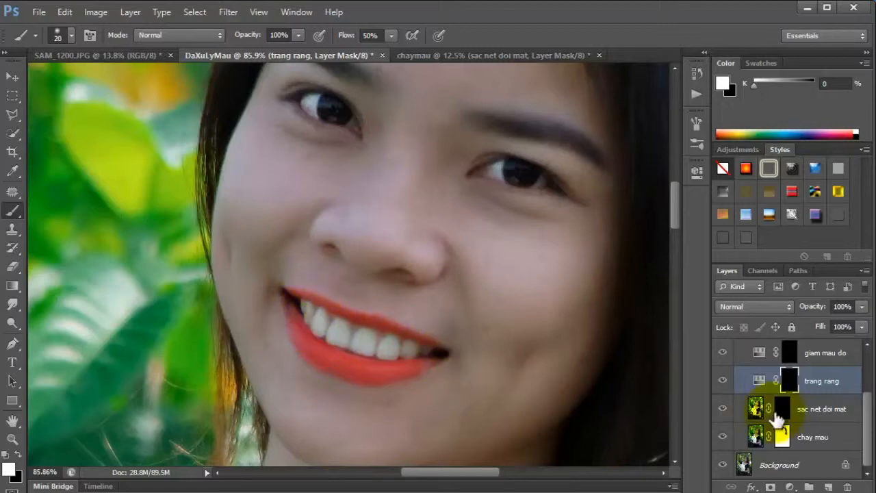
pyautogui.click(723, 380)
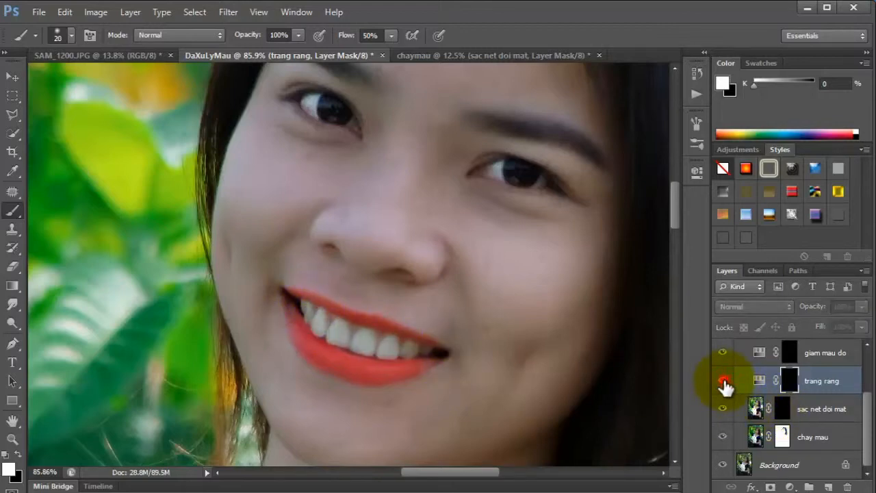
pyautogui.click(723, 380)
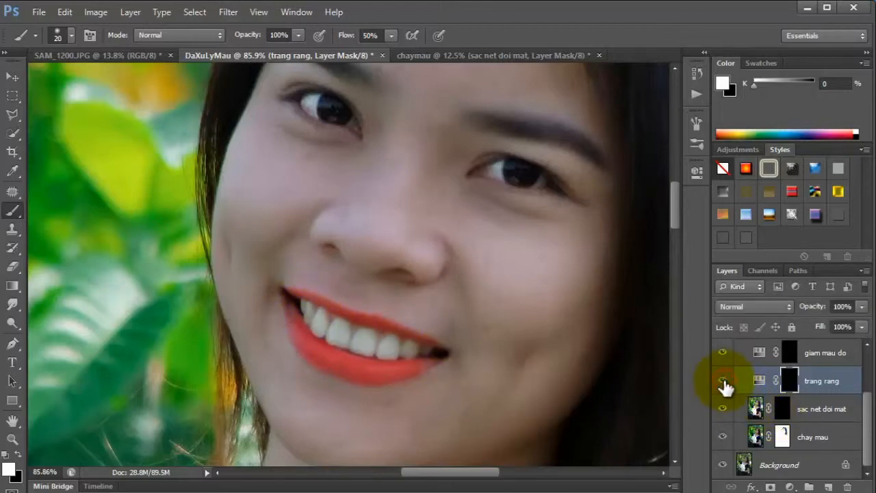
# Paint white on the giam mau do layer mask over the forehead with a size 300 brush.
pyautogui.click(790, 352)
pyautogui.click(12, 439)
pyautogui.moveTo(384, 369); pyautogui.dragTo(364, 362)
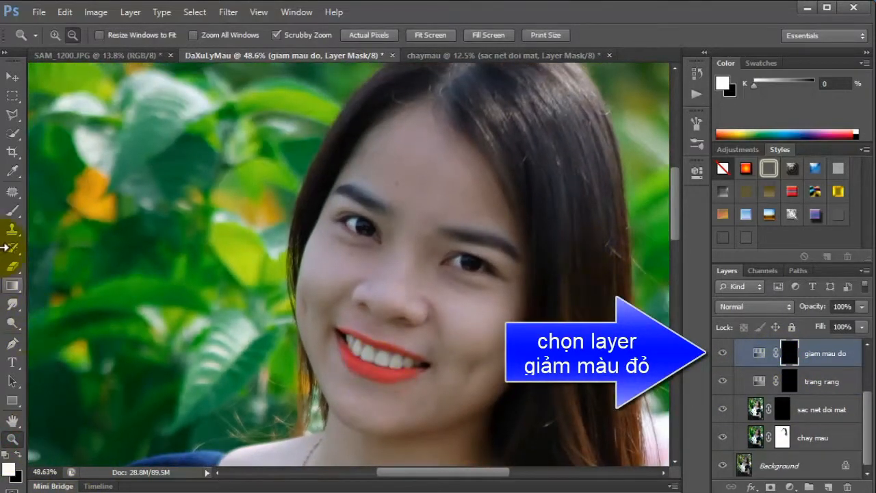
pyautogui.click(12, 211)
pyautogui.click(19, 456)
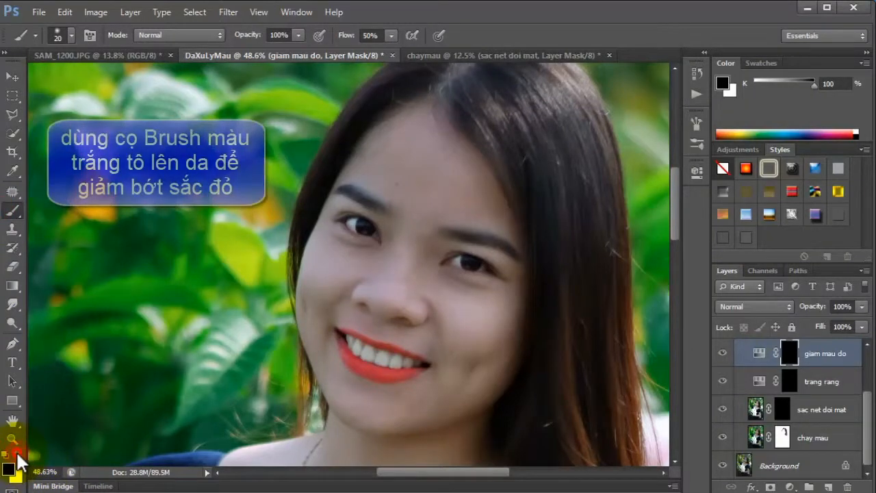
pyautogui.click(17, 454)
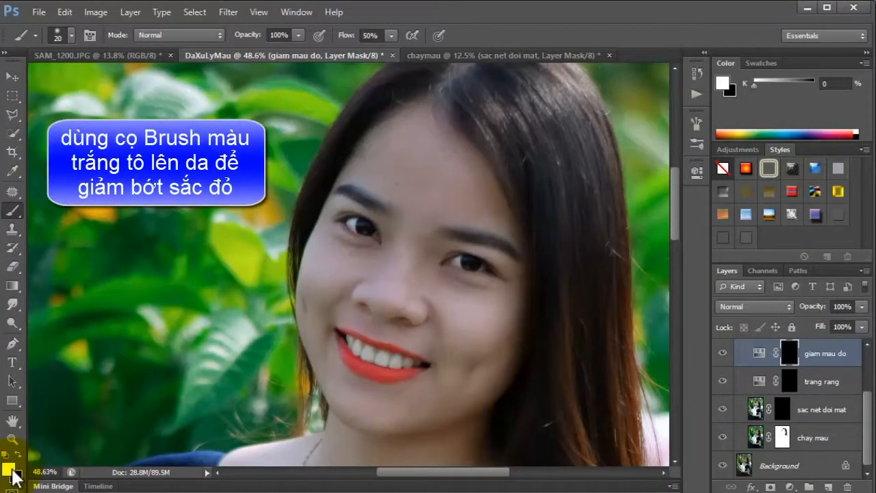
pyautogui.moveTo(380, 197); pyautogui.dragTo(415, 186)
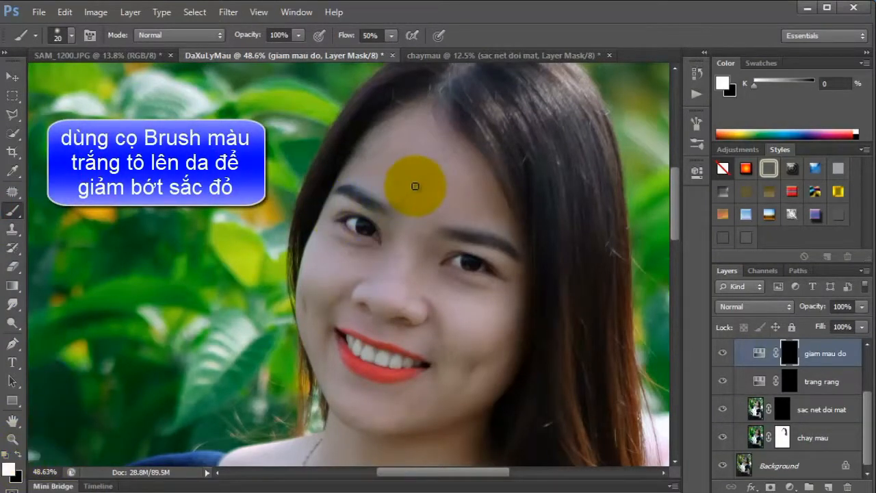
pyautogui.press(']')
pyautogui.press(']')
pyautogui.press(']')
pyautogui.press(']')
pyautogui.press(']')
pyautogui.press(']')
pyautogui.press(']')
pyautogui.press(']')
pyautogui.press(']')
pyautogui.press(']')
pyautogui.press(']')
pyautogui.press(']')
pyautogui.press(']')
pyautogui.press(']')
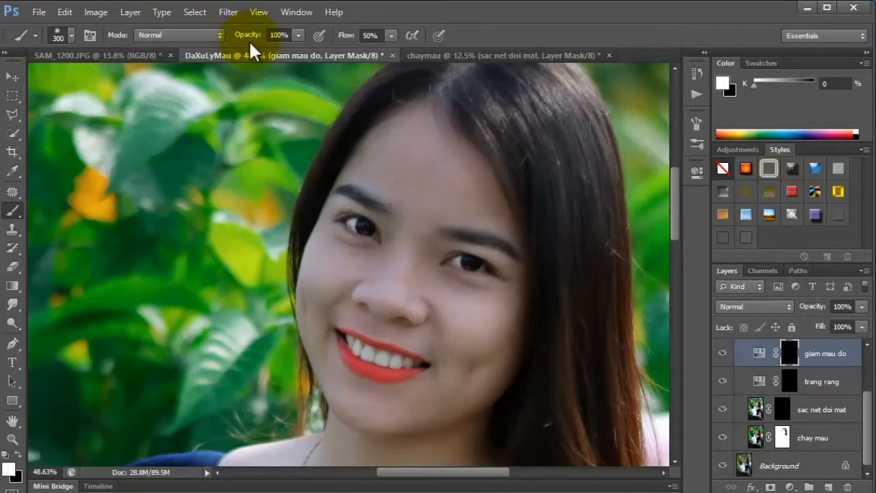
pyautogui.click(413, 171)
pyautogui.click(409, 186)
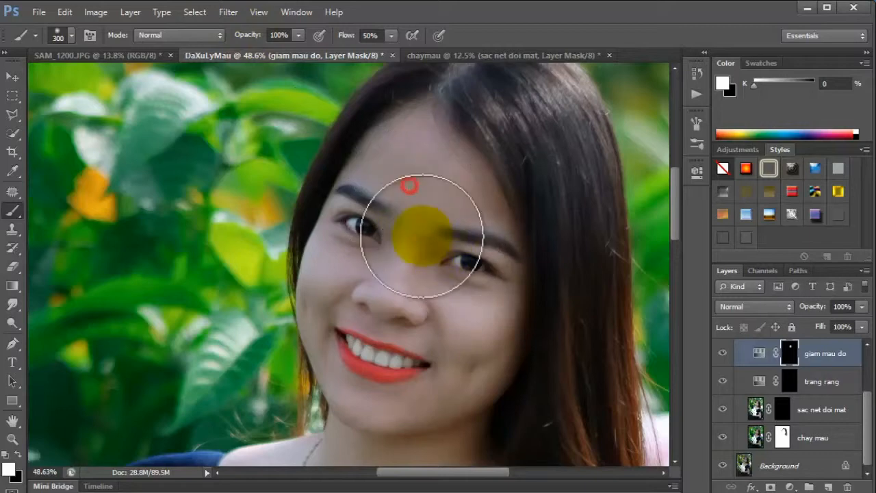
# Extend the white painting on the giam mau do mask over the rest of the face, varying the brush size up to 300.
pyautogui.moveTo(422, 236)
pyautogui.mouseDown()
pyautogui.moveTo(464, 309)
pyautogui.moveTo(371, 283)
pyautogui.moveTo(348, 254)
pyautogui.moveTo(470, 228)
pyautogui.moveTo(459, 401)
pyautogui.moveTo(417, 404)
pyautogui.moveTo(425, 408)
pyautogui.moveTo(348, 397)
pyautogui.moveTo(317, 334)
pyautogui.moveTo(329, 295)
pyautogui.moveTo(362, 303)
pyautogui.moveTo(418, 266)
pyautogui.moveTo(463, 260)
pyautogui.moveTo(473, 268)
pyautogui.moveTo(417, 163)
pyautogui.moveTo(361, 250)
pyautogui.mouseUp()
pyautogui.press('[')
pyautogui.press('[')
pyautogui.press('[')
pyautogui.press('[')
pyautogui.press('[')
pyautogui.press(']')
pyautogui.press(']')
pyautogui.press(']')
pyautogui.press(']')
pyautogui.press(']')
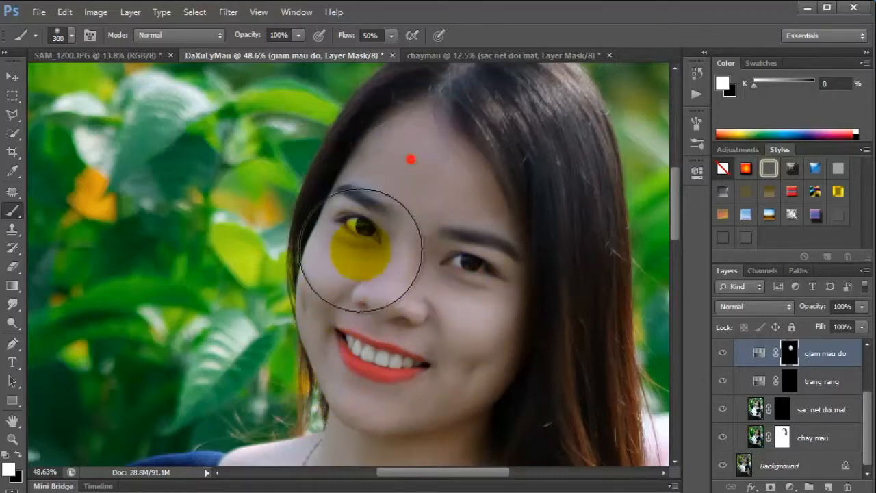
# Paint white on the giam mau do mask over the neck, shoulders and chest with a size 250 brush.
pyautogui.moveTo(677, 176); pyautogui.dragTo(682, 224)
pyautogui.press('[')
pyautogui.moveTo(248, 258)
pyautogui.mouseDown()
pyautogui.moveTo(369, 215)
pyautogui.moveTo(413, 221)
pyautogui.moveTo(469, 308)
pyautogui.moveTo(530, 296)
pyautogui.mouseUp()
pyautogui.moveTo(534, 294)
pyautogui.mouseDown()
pyautogui.moveTo(422, 377)
pyautogui.moveTo(336, 361)
pyautogui.moveTo(256, 330)
pyautogui.moveTo(244, 247)
pyautogui.moveTo(313, 252)
pyautogui.moveTo(392, 242)
pyautogui.moveTo(420, 225)
pyautogui.mouseUp()
pyautogui.click(8, 470)
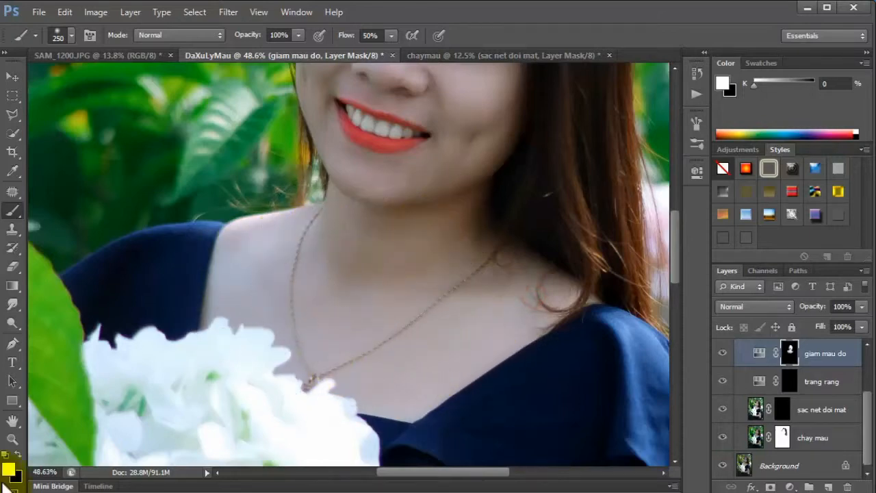
# Paint white on the giam mau do mask over the arm, reducing the brush size for the hands beneath the flowers.
pyautogui.click(12, 441)
pyautogui.moveTo(357, 364); pyautogui.dragTo(249, 297)
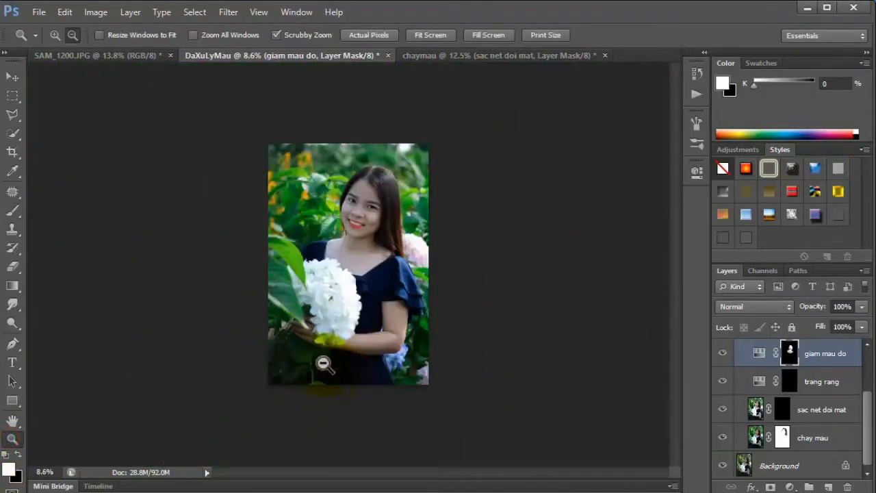
pyautogui.moveTo(324, 363); pyautogui.dragTo(425, 410)
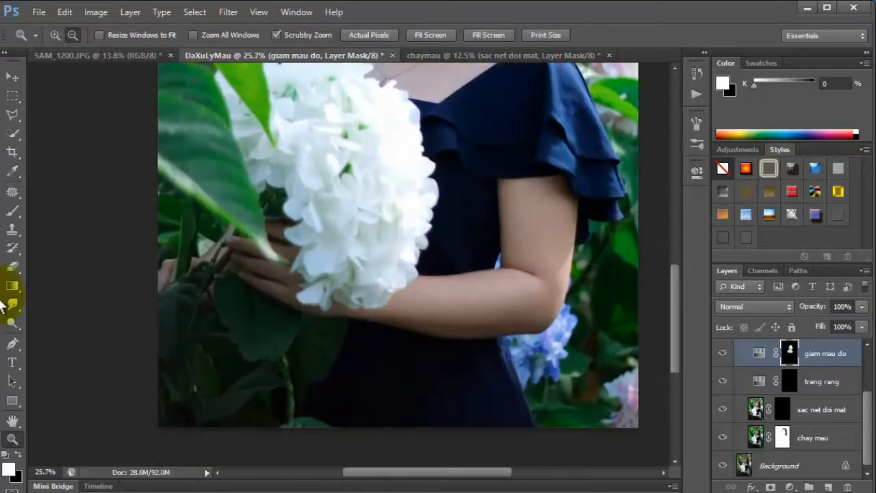
pyautogui.click(12, 210)
pyautogui.moveTo(427, 212)
pyautogui.mouseDown()
pyautogui.moveTo(452, 215)
pyautogui.moveTo(510, 197)
pyautogui.moveTo(524, 249)
pyautogui.moveTo(548, 250)
pyautogui.moveTo(524, 289)
pyautogui.moveTo(458, 305)
pyautogui.moveTo(427, 298)
pyautogui.moveTo(470, 309)
pyautogui.moveTo(536, 295)
pyautogui.moveTo(383, 312)
pyautogui.mouseUp()
pyautogui.press('[')
pyautogui.press('[')
pyautogui.moveTo(285, 283)
pyautogui.mouseDown()
pyautogui.moveTo(255, 269)
pyautogui.moveTo(281, 295)
pyautogui.moveTo(343, 304)
pyautogui.moveTo(289, 243)
pyautogui.moveTo(235, 241)
pyautogui.mouseUp()
pyautogui.click(12, 440)
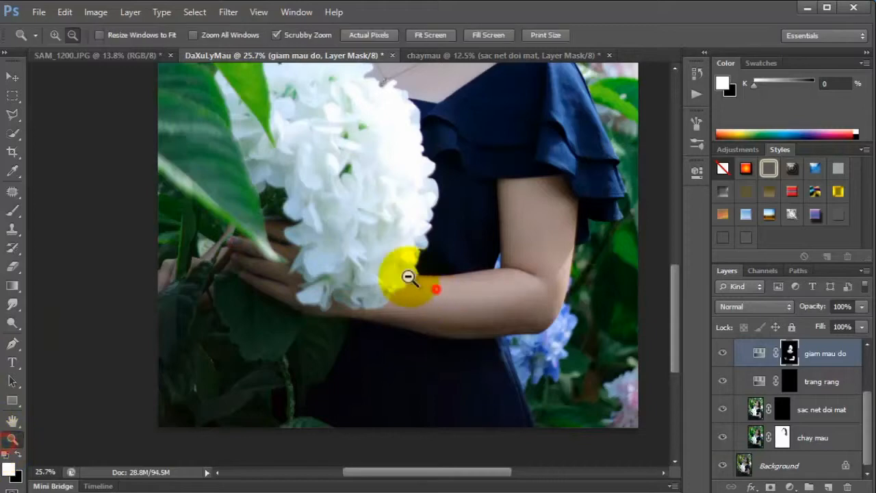
pyautogui.keyDown('alt'); pyautogui.click(432, 301); pyautogui.keyUp('alt')
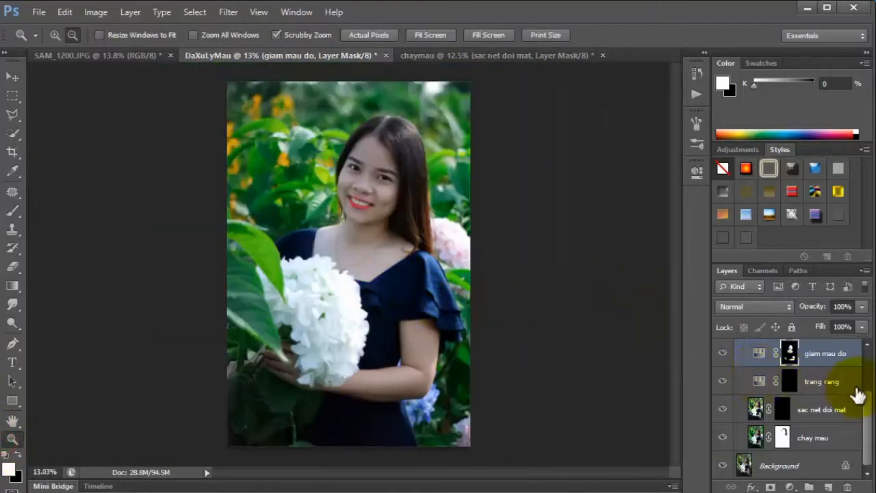
# Show the tang mau layer, select its mask and compare the image with the layer off and on.
pyautogui.moveTo(868, 400); pyautogui.dragTo(867, 352)
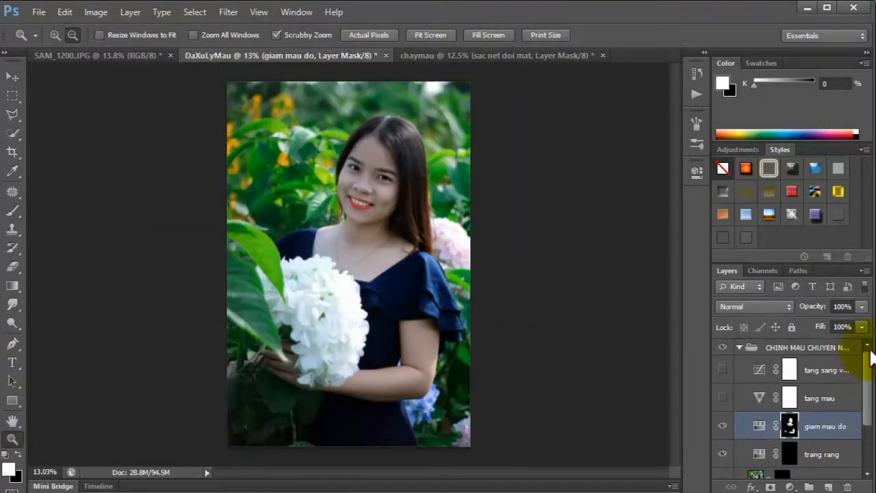
pyautogui.click(723, 398)
pyautogui.click(790, 400)
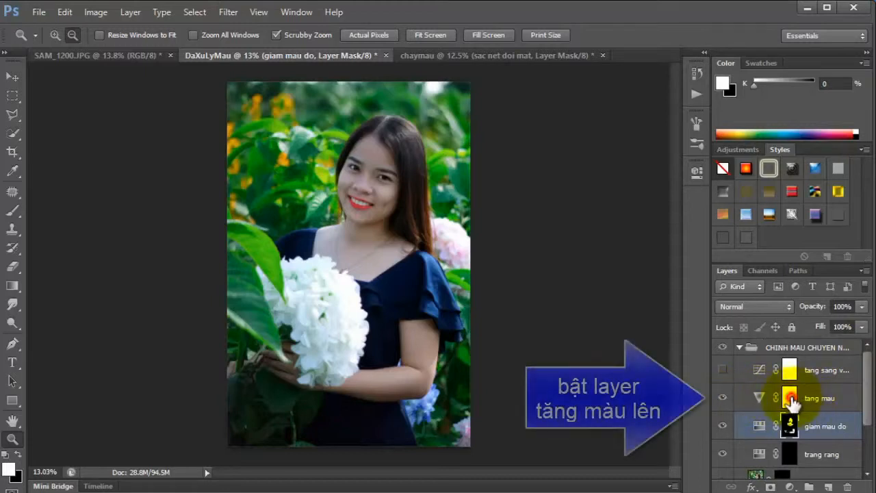
pyautogui.click(723, 398)
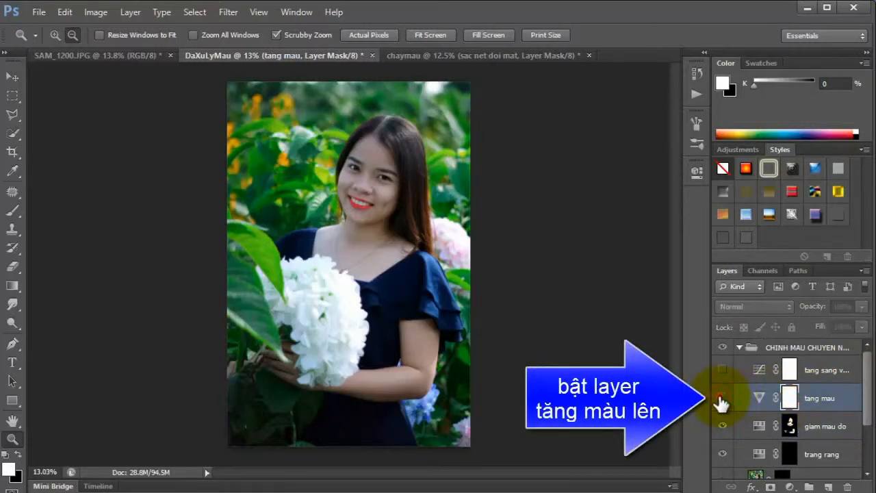
pyautogui.click(723, 399)
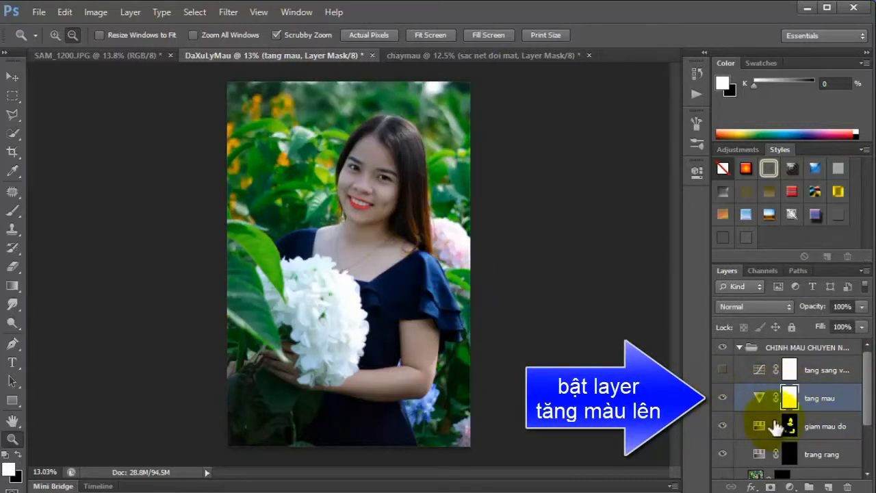
# Paint black on the tang mau layer mask over the face, chest, arm and hands with brush sizes between 300 and 600.
pyautogui.click(13, 210)
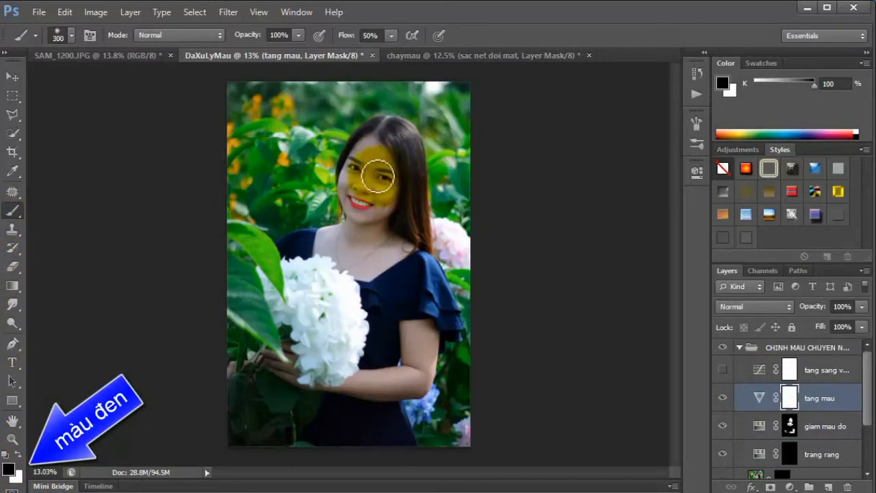
pyautogui.moveTo(368, 166)
pyautogui.mouseDown()
pyautogui.moveTo(364, 185)
pyautogui.moveTo(358, 176)
pyautogui.moveTo(372, 196)
pyautogui.moveTo(380, 179)
pyautogui.mouseUp()
pyautogui.moveTo(373, 225)
pyautogui.mouseDown()
pyautogui.moveTo(381, 196)
pyautogui.moveTo(373, 173)
pyautogui.moveTo(367, 239)
pyautogui.moveTo(324, 240)
pyautogui.moveTo(366, 250)
pyautogui.moveTo(394, 235)
pyautogui.moveTo(371, 220)
pyautogui.moveTo(369, 185)
pyautogui.mouseUp()
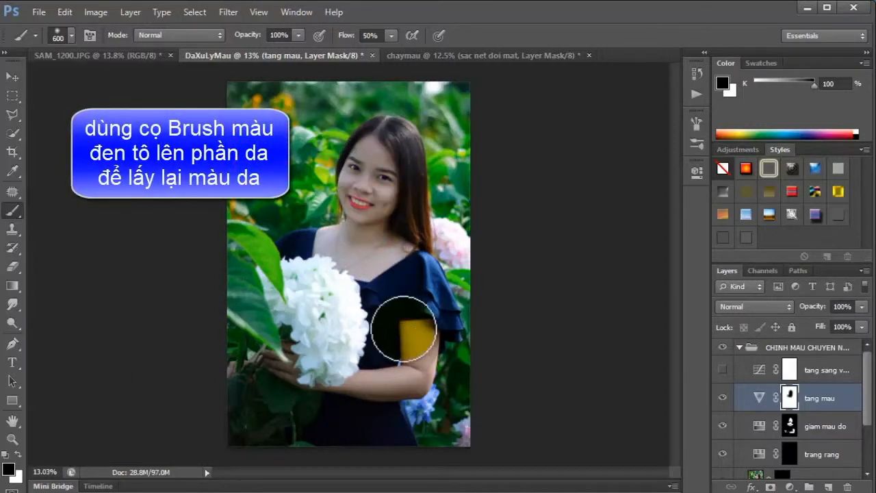
pyautogui.moveTo(417, 337)
pyautogui.mouseDown()
pyautogui.moveTo(422, 377)
pyautogui.moveTo(349, 383)
pyautogui.moveTo(408, 381)
pyautogui.moveTo(414, 332)
pyautogui.moveTo(420, 356)
pyautogui.moveTo(319, 390)
pyautogui.mouseUp()
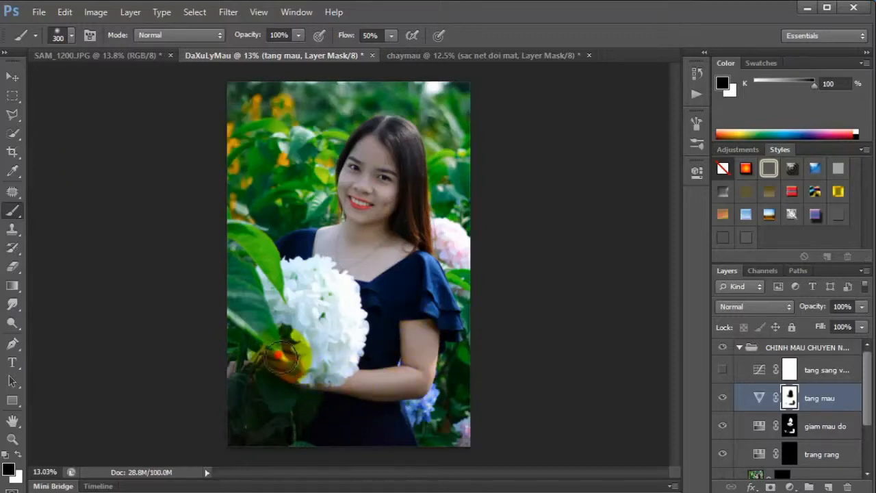
# Show the tang sang va tuong phan layer and fine-tune the brightness at the midpoint of its RGB curve.
pyautogui.click(722, 370)
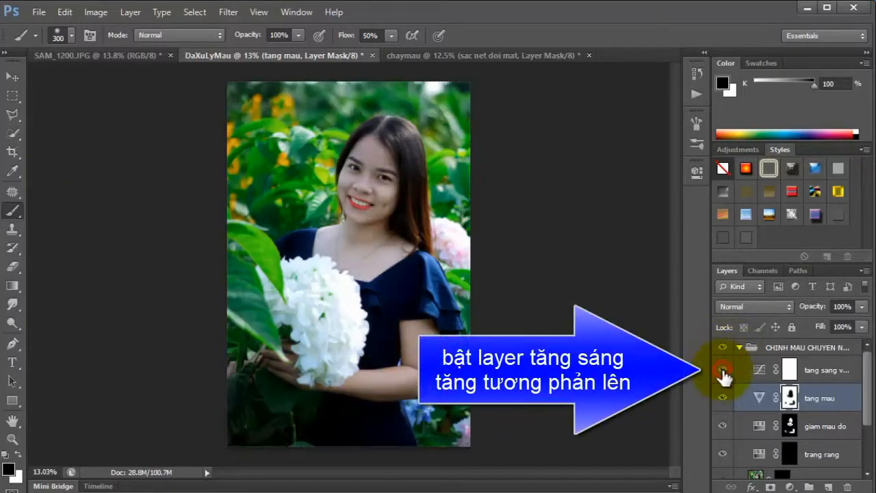
pyautogui.click(11, 438)
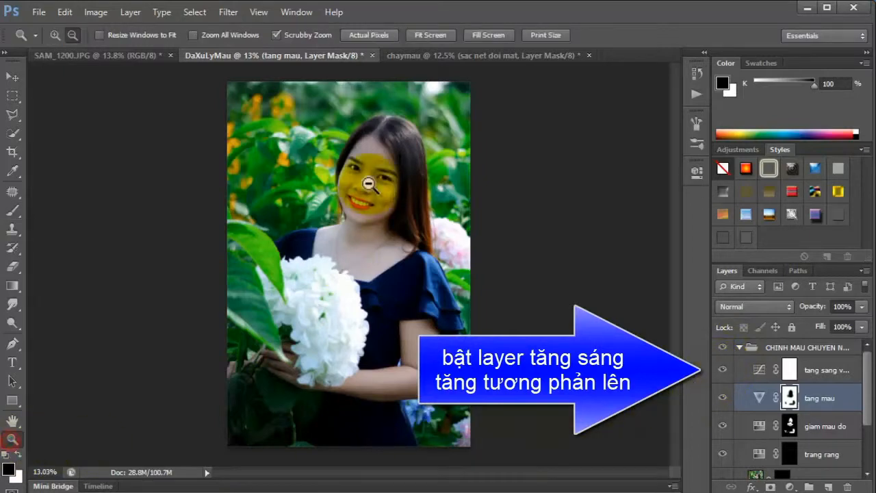
pyautogui.moveTo(372, 176); pyautogui.dragTo(421, 213)
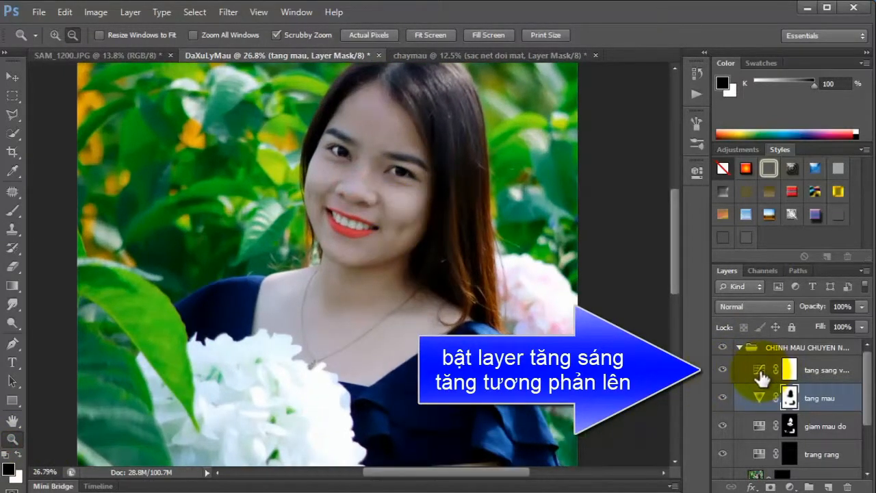
pyautogui.click(801, 369)
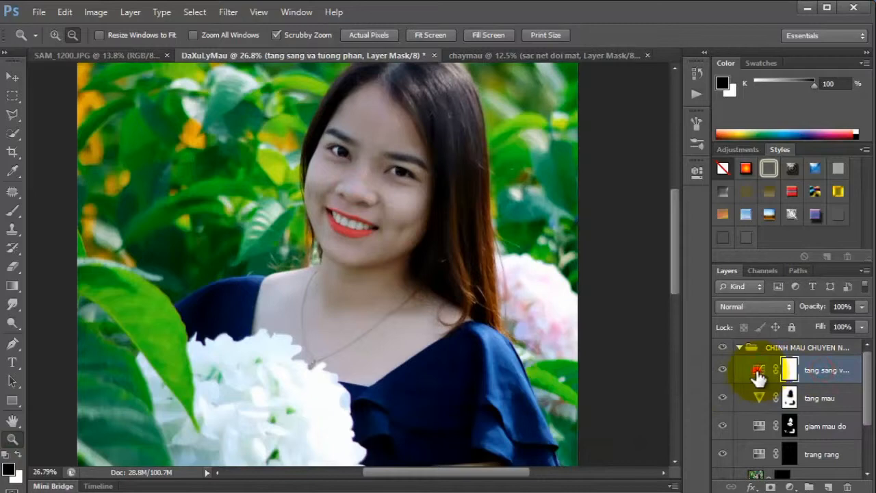
pyautogui.doubleClick(758, 372)
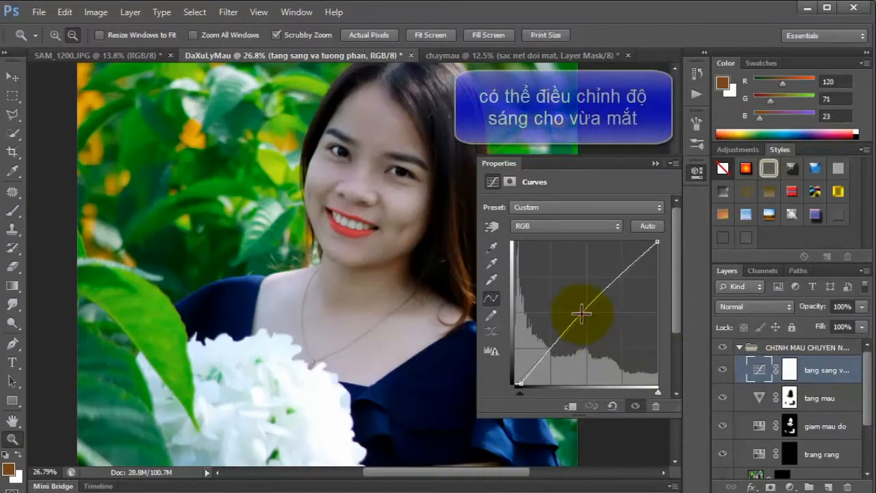
pyautogui.moveTo(580, 313); pyautogui.dragTo(579, 313)
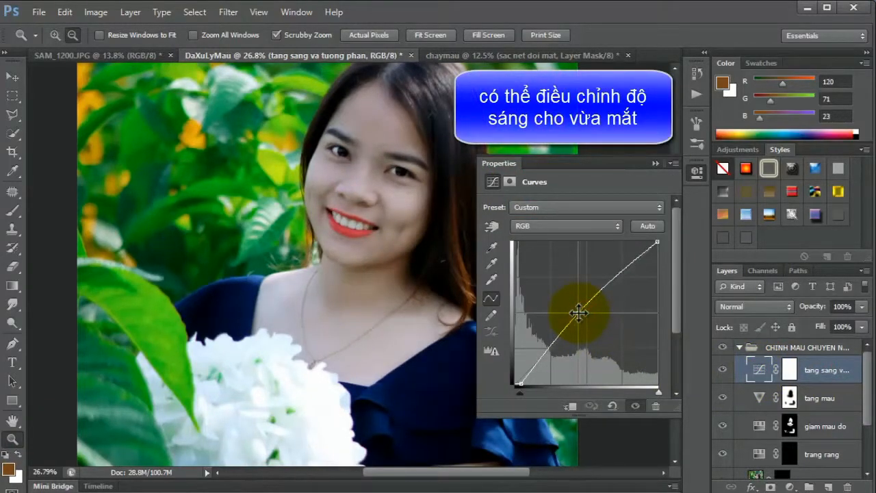
pyautogui.click(656, 163)
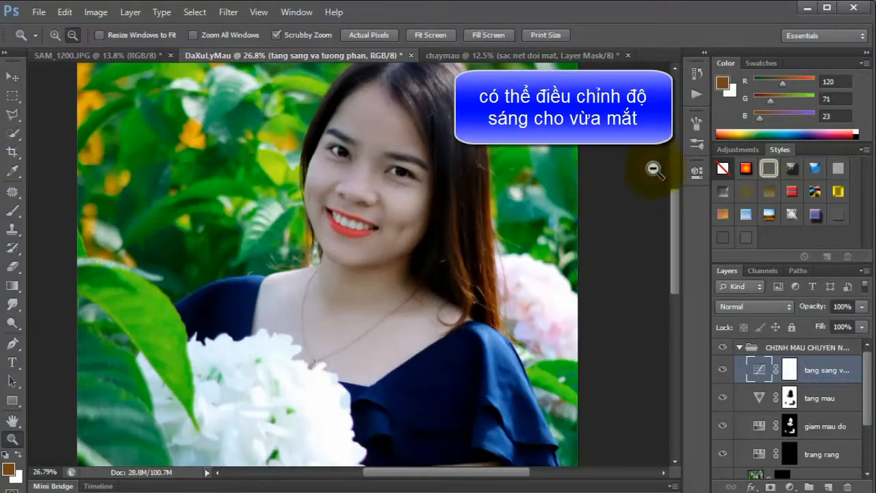
# Collapse the CHINH MAU CHUYEN NGHIEP group and compare the whole portrait with the group hidden and shown.
pyautogui.moveTo(399, 368); pyautogui.dragTo(377, 352)
pyautogui.click(755, 368)
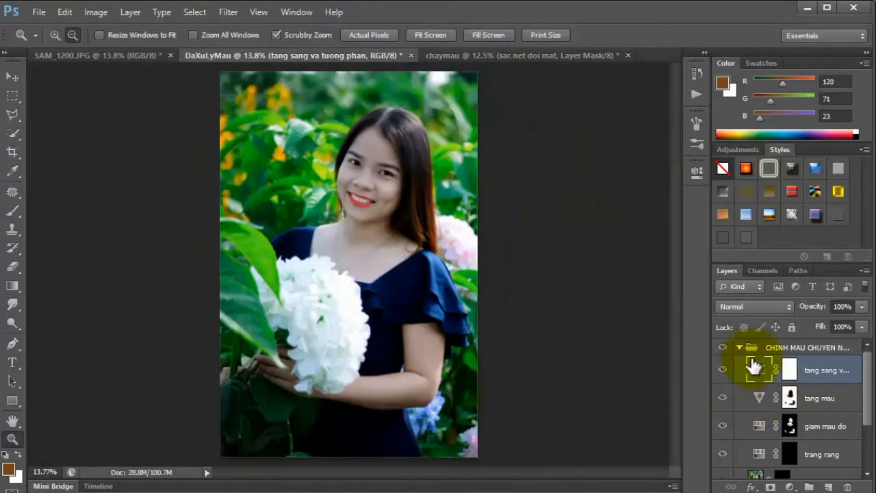
pyautogui.click(739, 348)
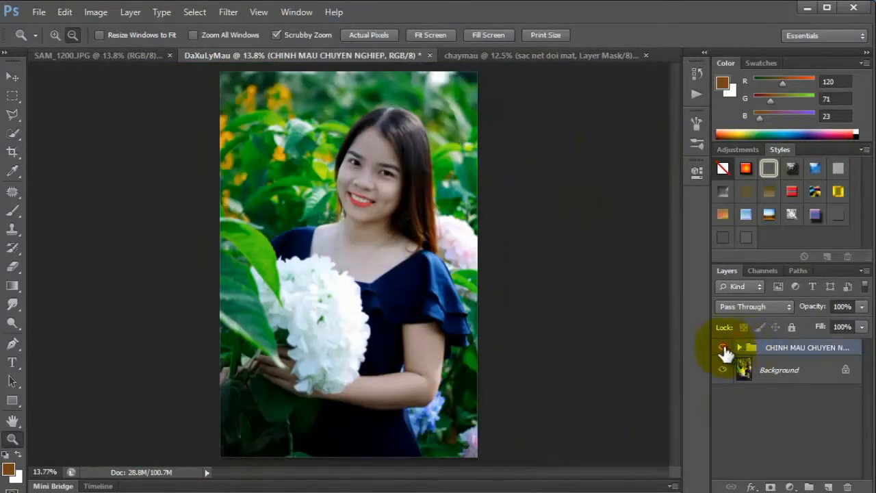
pyautogui.click(723, 348)
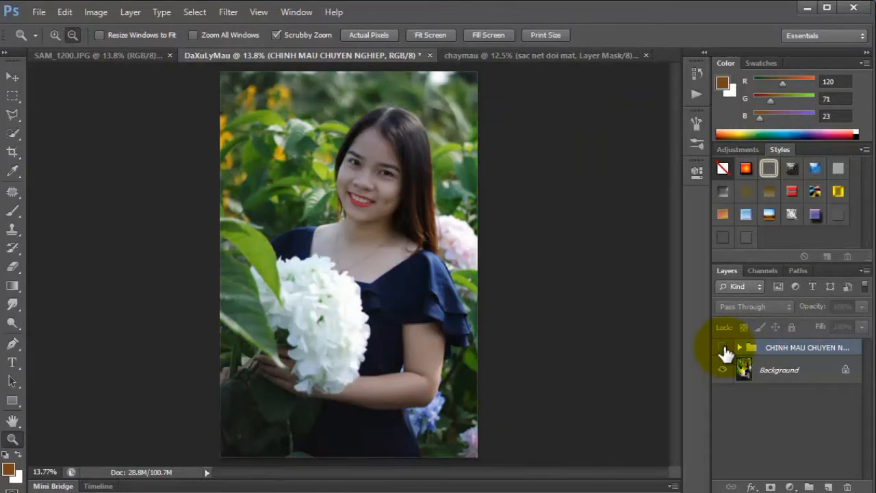
pyautogui.click(723, 348)
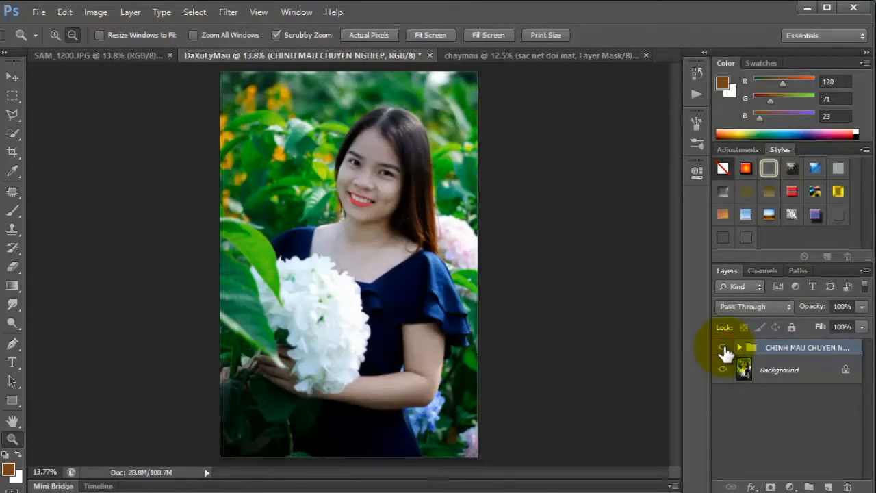
pyautogui.moveTo(386, 171)
pyautogui.mouseDown()
pyautogui.moveTo(442, 196)
pyautogui.moveTo(417, 194)
pyautogui.moveTo(393, 174)
pyautogui.mouseUp()
pyautogui.click(744, 375)
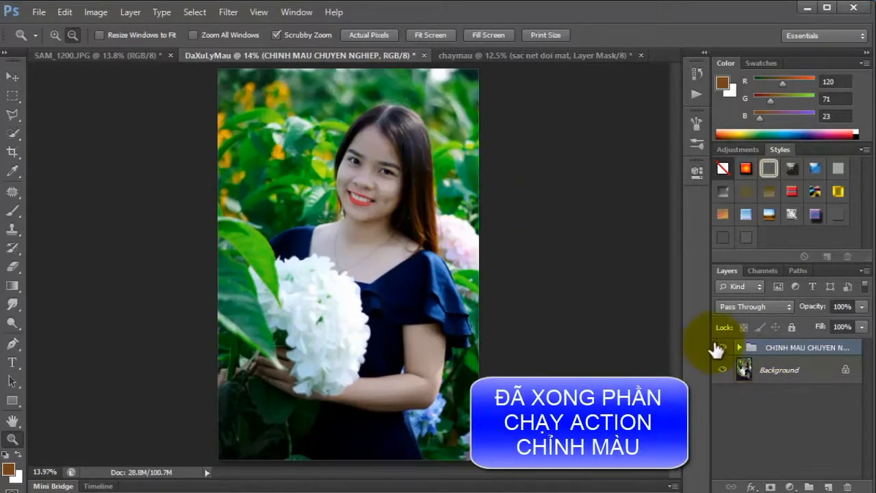
pyautogui.click(722, 348)
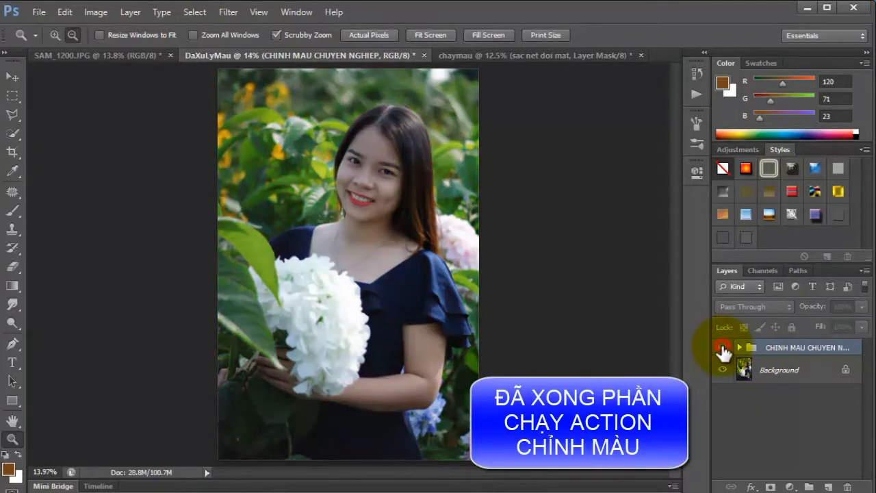
pyautogui.click(722, 348)
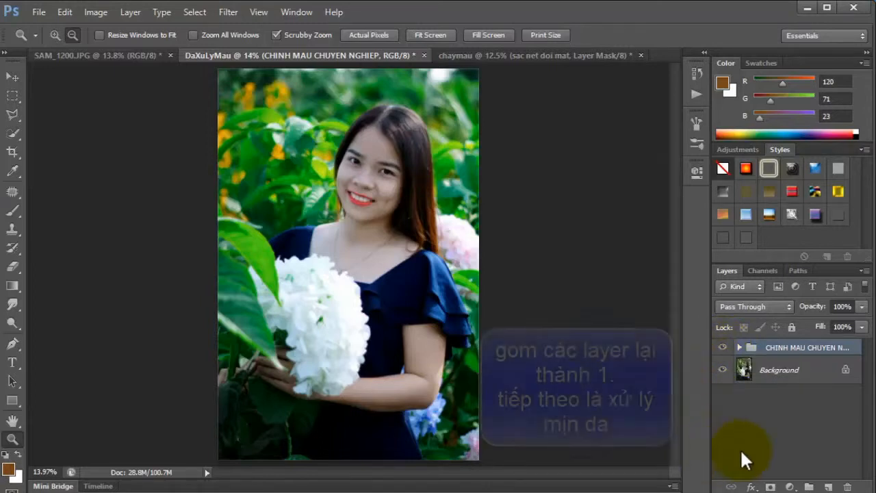
# Merge the CHINH MAU CHUYEN NGHIEP group and the Background layer into a single layer.
pyautogui.click(781, 373)
pyautogui.rightClick(784, 367)
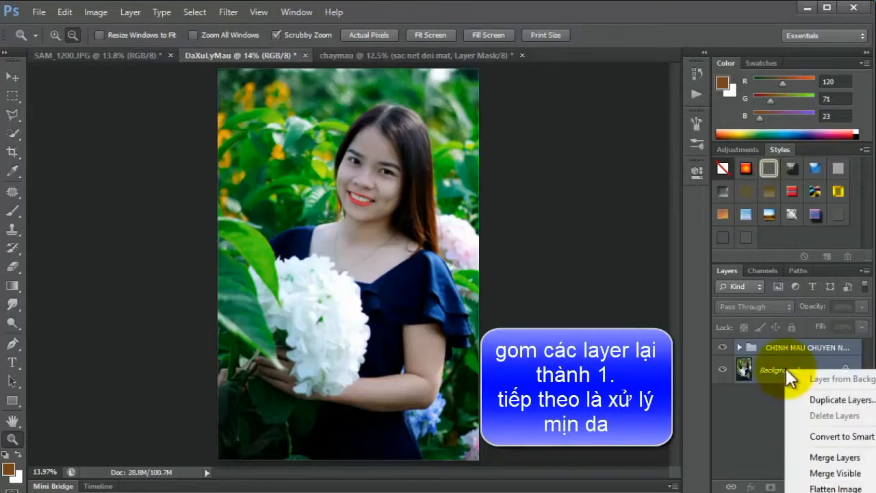
pyautogui.click(802, 455)
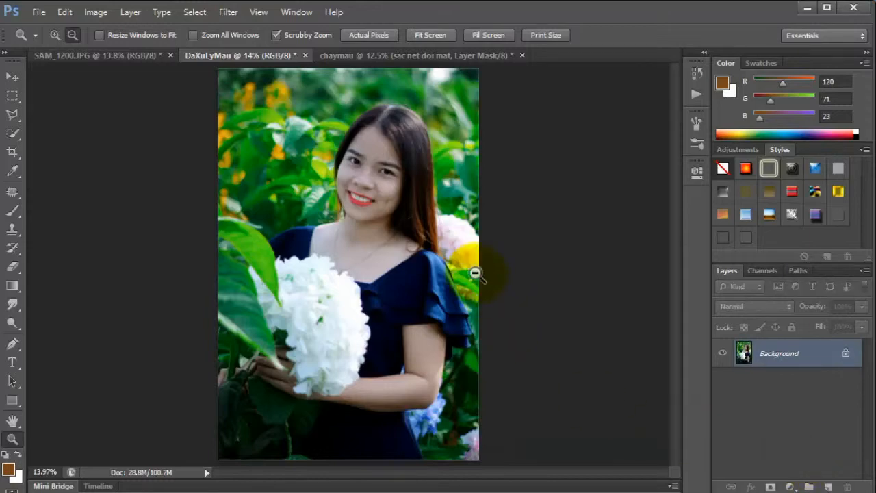
# Duplicate the Background layer and apply a Gaussian Blur with an 11.4-pixel radius to the copy.
pyautogui.moveTo(363, 166); pyautogui.dragTo(430, 171)
pyautogui.hotkey('ctrl', 'j')
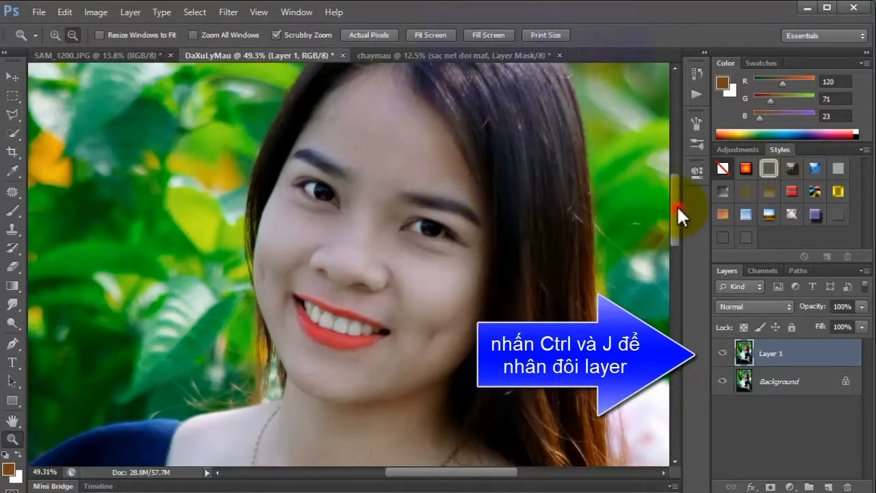
pyautogui.scroll(1, 677, 204)
pyautogui.click(230, 13)
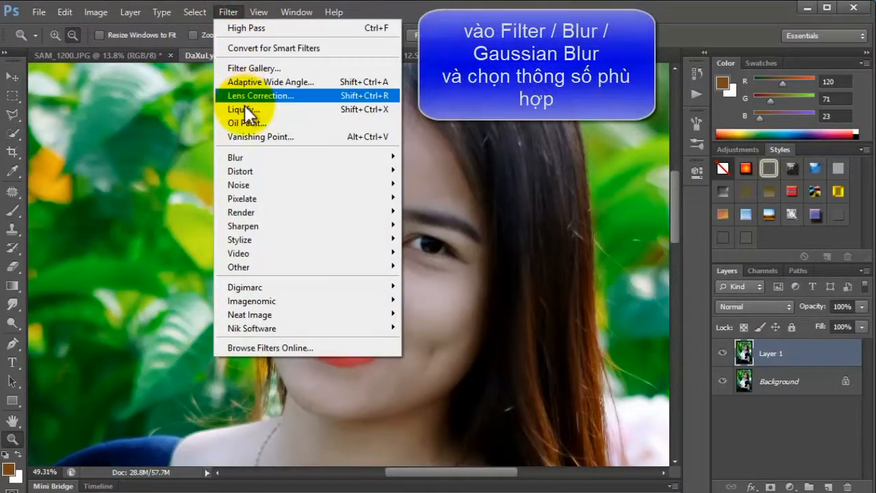
pyautogui.click(249, 160)
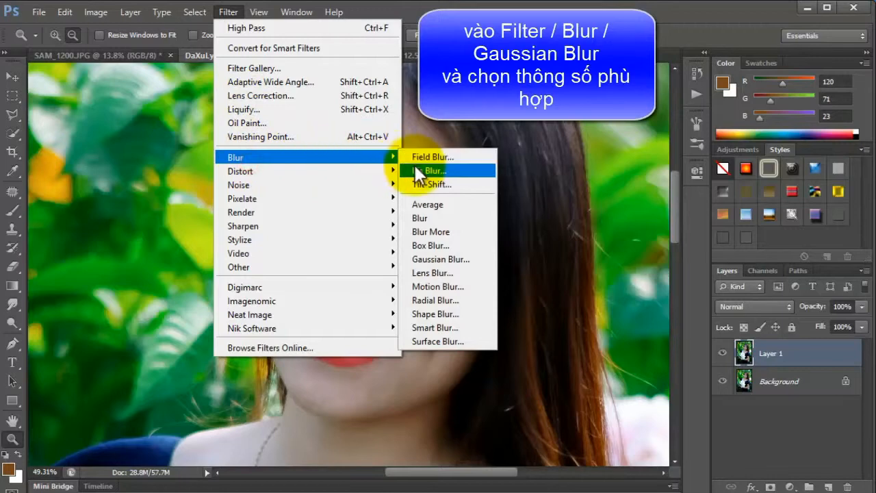
pyautogui.click(478, 261)
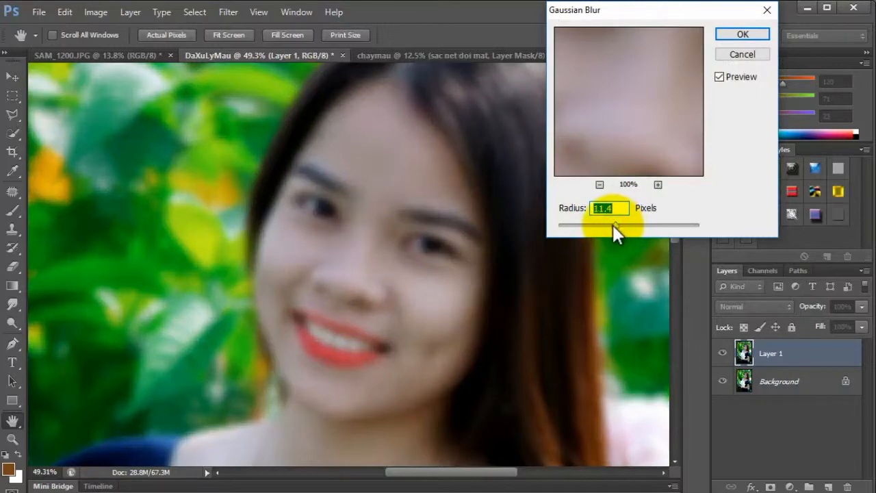
pyautogui.click(720, 28)
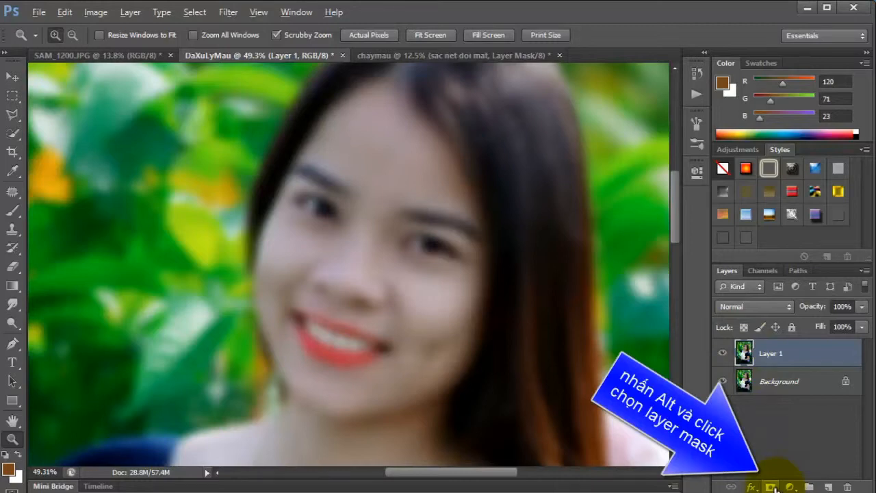
# Add a black, hide-all mask to the blurred Layer 1 and set up a white brush at 71% opacity.
pyautogui.keyDown('alt'); pyautogui.click(771, 487); pyautogui.keyUp('alt')
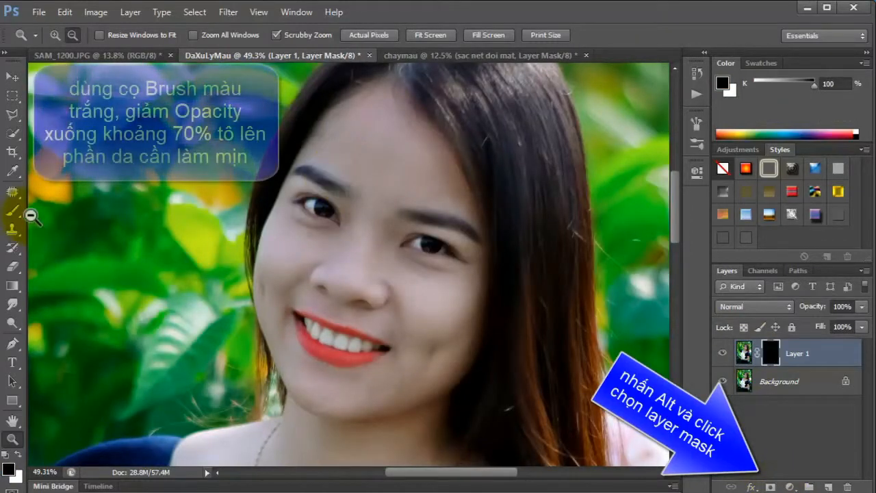
pyautogui.click(13, 211)
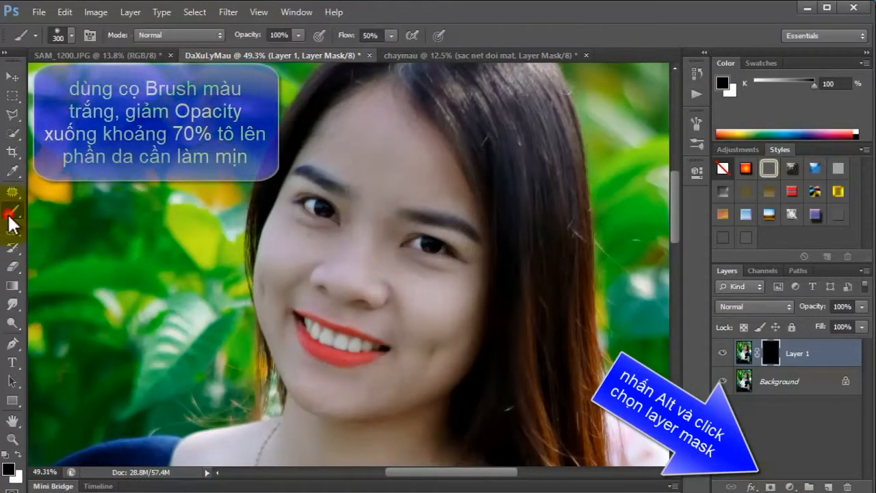
pyautogui.click(7, 454)
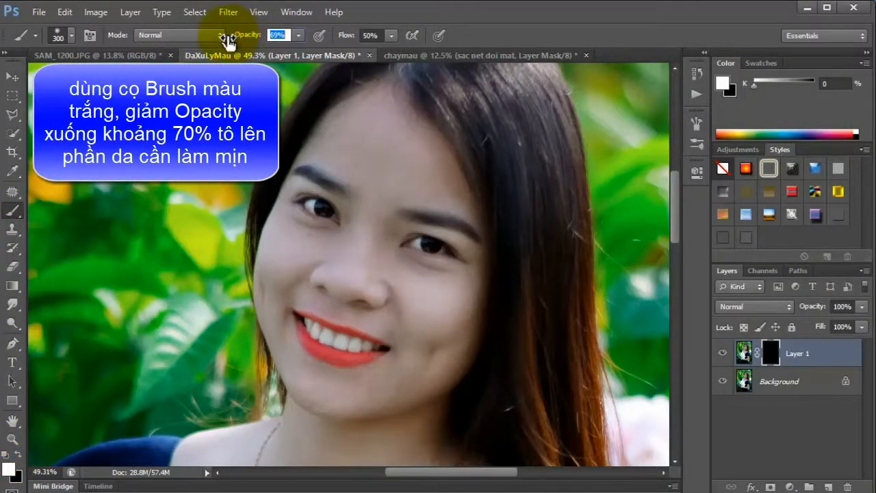
# Paint white on the Layer 1 mask over the forehead and between the brows, reducing the brush size from 250 to 90.
pyautogui.click(375, 158)
pyautogui.press('[')
pyautogui.press('[')
pyautogui.press('[')
pyautogui.press('[')
pyautogui.press('[')
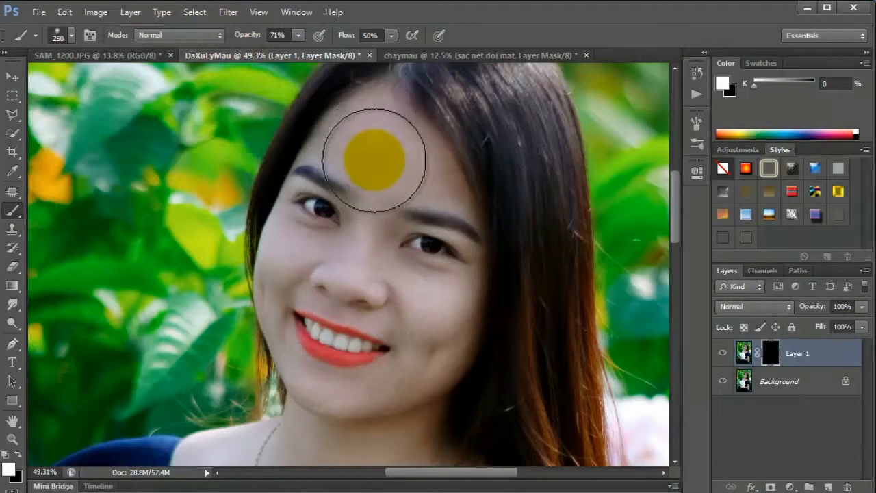
pyautogui.moveTo(342, 153)
pyautogui.mouseDown()
pyautogui.moveTo(390, 169)
pyautogui.moveTo(360, 156)
pyautogui.moveTo(356, 141)
pyautogui.moveTo(378, 152)
pyautogui.mouseUp()
pyautogui.moveTo(363, 127)
pyautogui.mouseDown()
pyautogui.moveTo(356, 145)
pyautogui.moveTo(415, 181)
pyautogui.moveTo(391, 135)
pyautogui.moveTo(389, 189)
pyautogui.moveTo(374, 216)
pyautogui.mouseUp()
pyautogui.press('p')
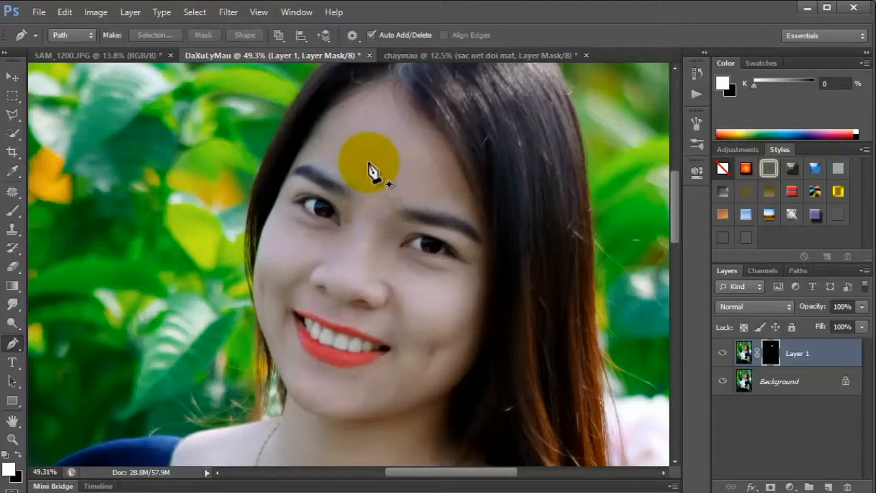
pyautogui.click(11, 211)
pyautogui.moveTo(403, 162)
pyautogui.mouseDown()
pyautogui.moveTo(443, 196)
pyautogui.moveTo(440, 179)
pyautogui.mouseUp()
pyautogui.press('[')
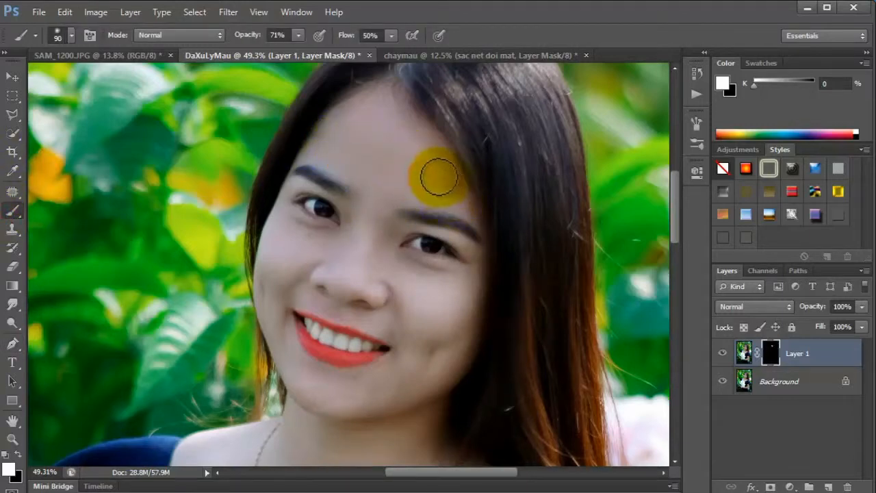
# Paint white on the mask over the nose and both cheeks with brush sizes from 90 down to 40, checking Layer 1's effect.
pyautogui.moveTo(371, 197)
pyautogui.mouseDown()
pyautogui.moveTo(367, 239)
pyautogui.moveTo(381, 254)
pyautogui.moveTo(365, 274)
pyautogui.moveTo(457, 289)
pyautogui.moveTo(445, 309)
pyautogui.moveTo(418, 327)
pyautogui.mouseUp()
pyautogui.moveTo(411, 298); pyautogui.dragTo(397, 273)
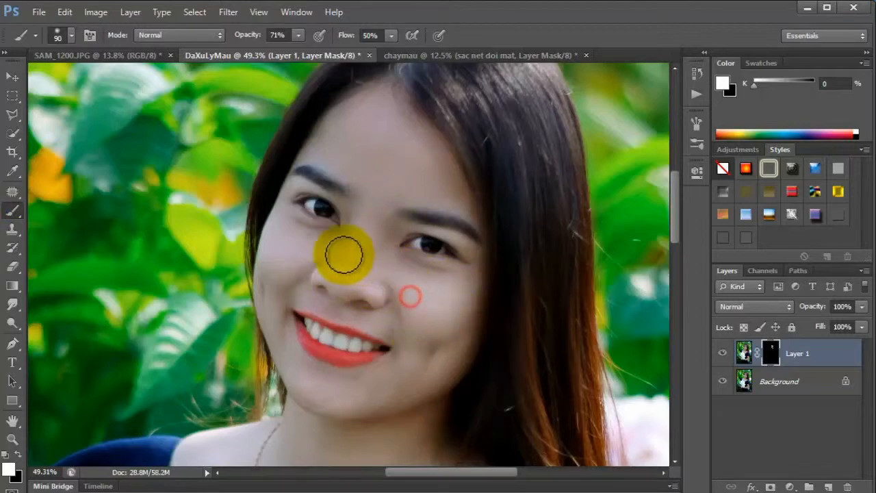
pyautogui.moveTo(326, 246); pyautogui.dragTo(286, 245)
pyautogui.press('[')
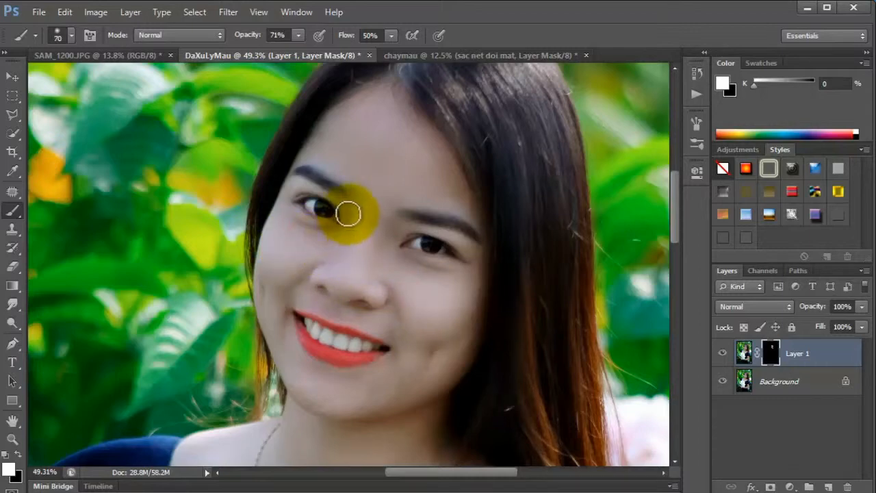
pyautogui.moveTo(350, 221)
pyautogui.mouseDown()
pyautogui.moveTo(320, 245)
pyautogui.moveTo(284, 233)
pyautogui.moveTo(276, 269)
pyautogui.moveTo(301, 256)
pyautogui.moveTo(281, 316)
pyautogui.moveTo(282, 301)
pyautogui.moveTo(286, 347)
pyautogui.moveTo(287, 327)
pyautogui.moveTo(297, 369)
pyautogui.moveTo(334, 409)
pyautogui.moveTo(308, 374)
pyautogui.moveTo(354, 392)
pyautogui.moveTo(365, 379)
pyautogui.moveTo(305, 371)
pyautogui.moveTo(316, 388)
pyautogui.moveTo(355, 398)
pyautogui.moveTo(402, 373)
pyautogui.moveTo(424, 317)
pyautogui.moveTo(456, 313)
pyautogui.moveTo(457, 343)
pyautogui.moveTo(468, 317)
pyautogui.moveTo(447, 363)
pyautogui.moveTo(426, 384)
pyautogui.moveTo(392, 394)
pyautogui.moveTo(411, 323)
pyautogui.moveTo(395, 275)
pyautogui.moveTo(388, 327)
pyautogui.moveTo(358, 314)
pyautogui.moveTo(390, 332)
pyautogui.moveTo(389, 305)
pyautogui.moveTo(392, 326)
pyautogui.moveTo(315, 315)
pyautogui.moveTo(309, 306)
pyautogui.moveTo(319, 301)
pyautogui.moveTo(297, 295)
pyautogui.moveTo(300, 284)
pyautogui.moveTo(343, 258)
pyautogui.moveTo(339, 303)
pyautogui.moveTo(383, 339)
pyautogui.moveTo(362, 404)
pyautogui.moveTo(275, 262)
pyautogui.moveTo(276, 297)
pyautogui.moveTo(272, 264)
pyautogui.moveTo(390, 277)
pyautogui.moveTo(464, 341)
pyautogui.moveTo(383, 315)
pyautogui.mouseUp()
pyautogui.press('[')
pyautogui.click(391, 302)
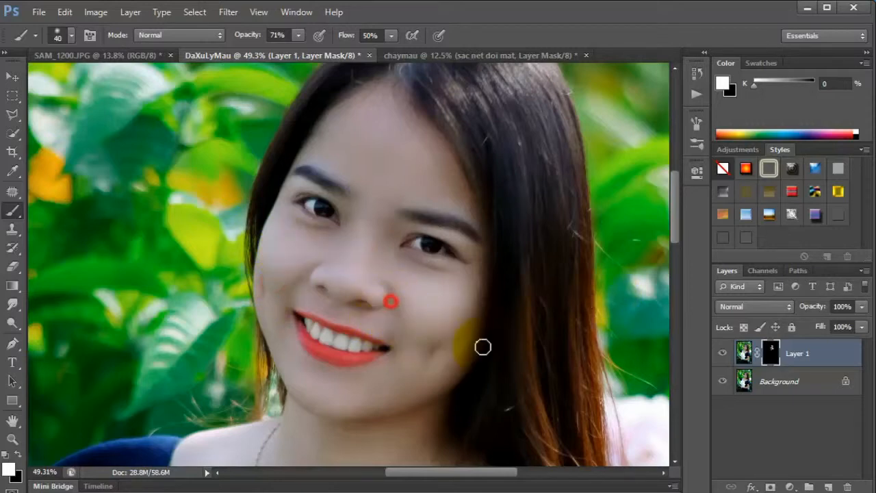
pyautogui.click(723, 355)
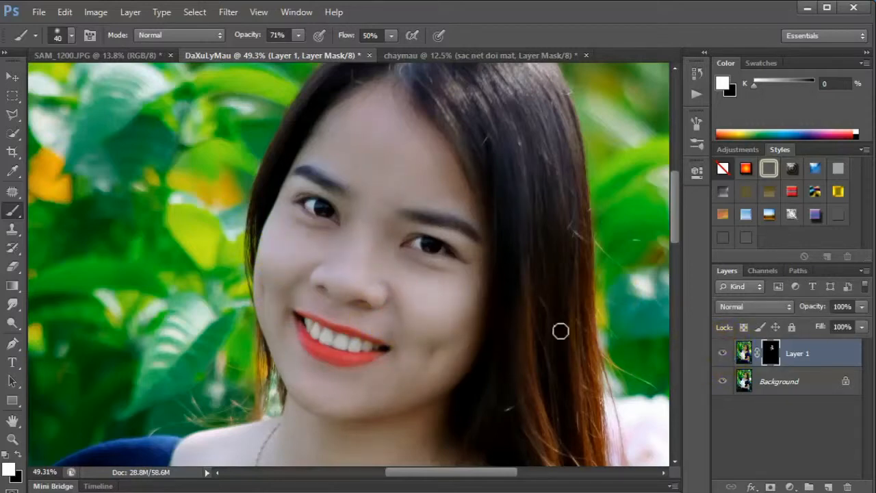
# Smooth the cheek below the eye, the neck and the shoulder by painting white on the mask with a size 90 brush.
pyautogui.press(']')
pyautogui.press(']')
pyautogui.moveTo(428, 294); pyautogui.dragTo(406, 274)
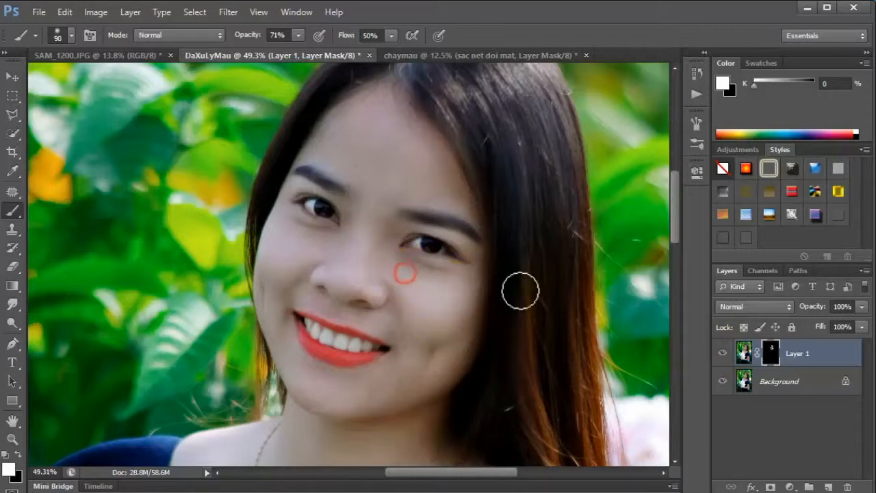
pyautogui.moveTo(677, 197); pyautogui.dragTo(676, 233)
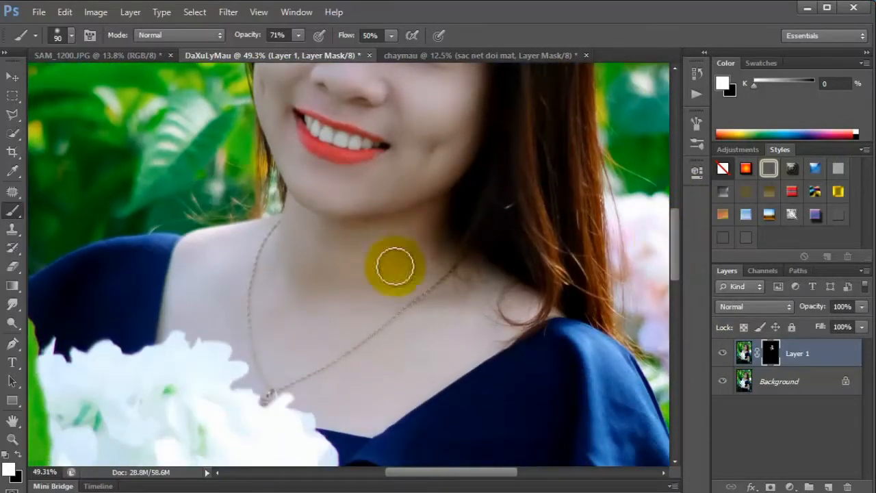
pyautogui.moveTo(305, 244)
pyautogui.mouseDown()
pyautogui.moveTo(287, 317)
pyautogui.moveTo(298, 241)
pyautogui.moveTo(312, 284)
pyautogui.moveTo(352, 255)
pyautogui.moveTo(320, 242)
pyautogui.moveTo(399, 241)
pyautogui.moveTo(370, 278)
pyautogui.moveTo(329, 291)
pyautogui.moveTo(382, 258)
pyautogui.moveTo(209, 262)
pyautogui.mouseUp()
# Paint white on the Layer 1 mask over the upper arm and forearm with brush sizes 175 and 150.
pyautogui.click(8, 441)
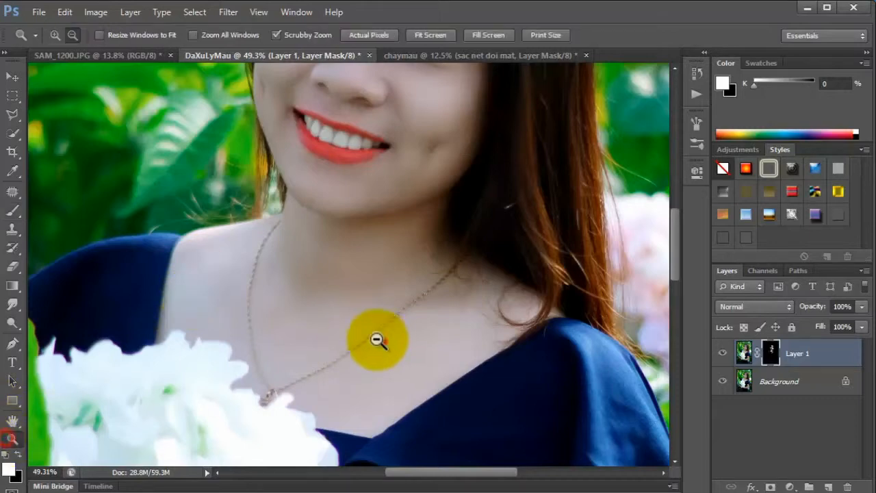
pyautogui.moveTo(382, 342); pyautogui.dragTo(304, 299)
pyautogui.moveTo(401, 407); pyautogui.dragTo(454, 420)
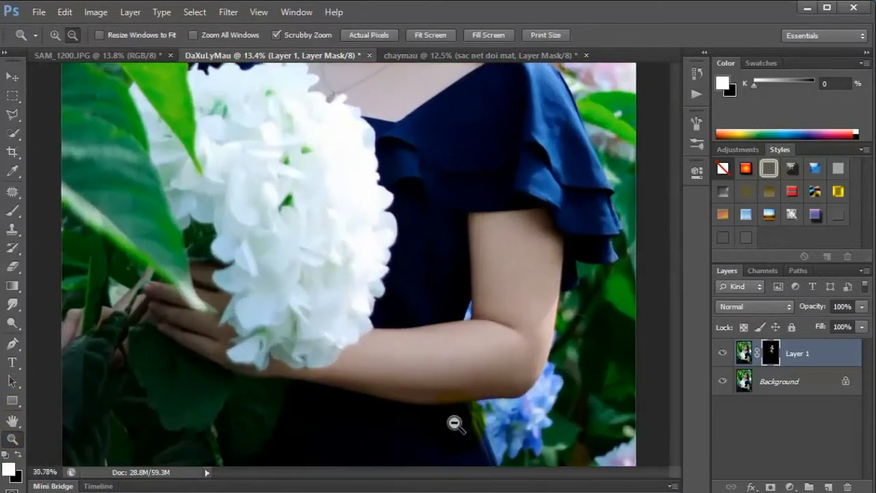
pyautogui.click(12, 211)
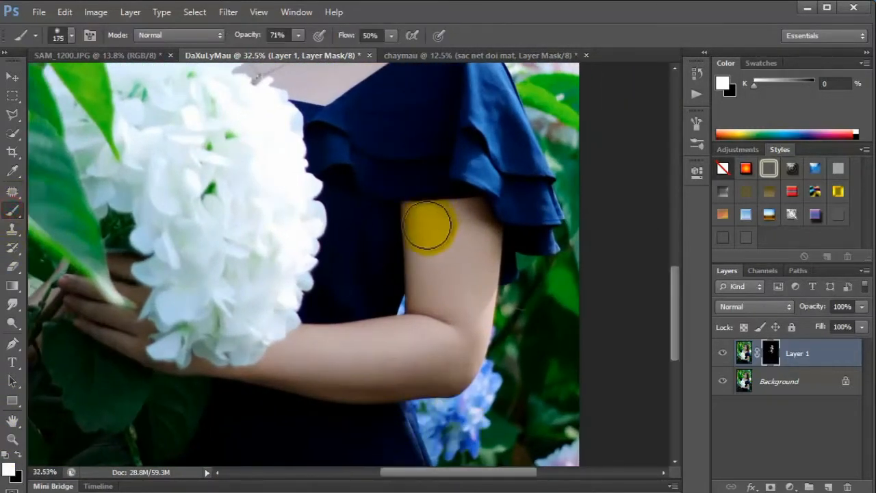
pyautogui.moveTo(429, 226)
pyautogui.mouseDown()
pyautogui.moveTo(430, 274)
pyautogui.moveTo(442, 289)
pyautogui.moveTo(470, 260)
pyautogui.moveTo(470, 299)
pyautogui.moveTo(411, 362)
pyautogui.moveTo(282, 365)
pyautogui.mouseUp()
pyautogui.press('[')
pyautogui.moveTo(284, 363)
pyautogui.mouseDown()
pyautogui.moveTo(377, 364)
pyautogui.moveTo(391, 346)
pyautogui.moveTo(384, 370)
pyautogui.moveTo(370, 358)
pyautogui.mouseUp()
# Paint white on the mask over the hand and fingers at brush size 90, and touch up the upper arm at size 300.
pyautogui.press('[')
pyautogui.press('[')
pyautogui.press('[')
pyautogui.press('[')
pyautogui.press('[')
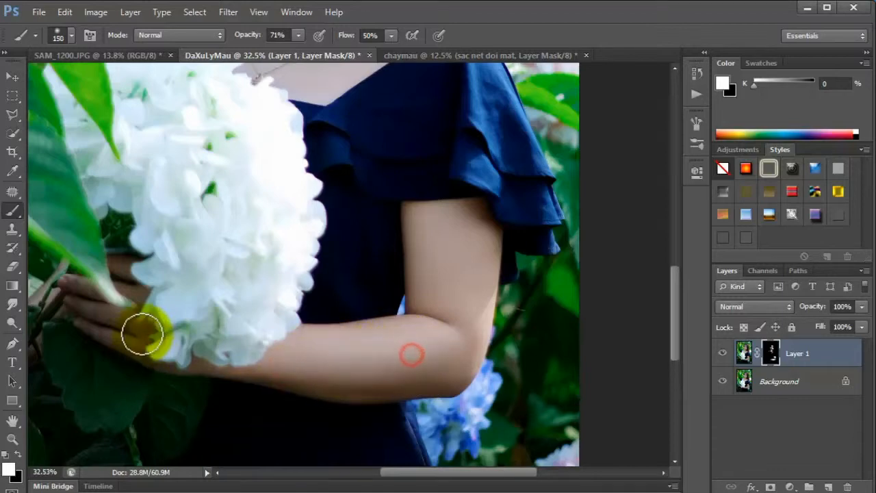
pyautogui.click(125, 319)
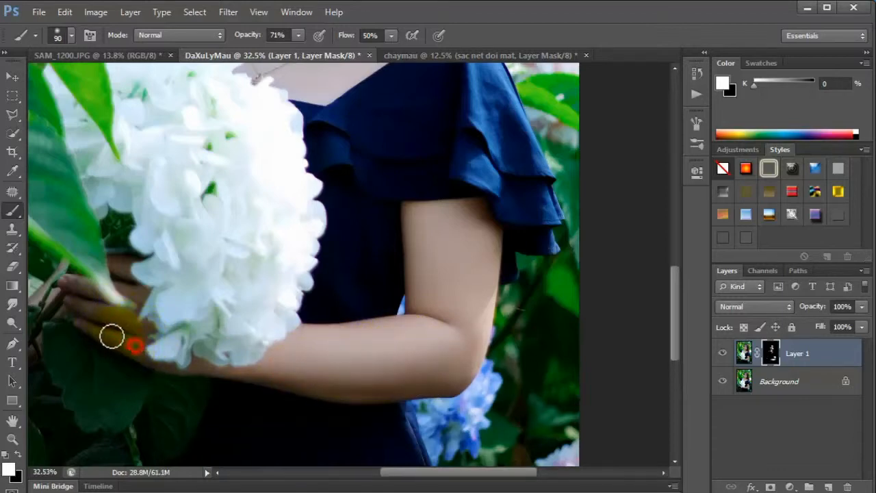
pyautogui.moveTo(111, 336)
pyautogui.mouseDown()
pyautogui.moveTo(189, 347)
pyautogui.moveTo(258, 372)
pyautogui.moveTo(333, 378)
pyautogui.moveTo(310, 367)
pyautogui.moveTo(417, 352)
pyautogui.moveTo(457, 269)
pyautogui.mouseUp()
pyautogui.press(']')
pyautogui.press(']')
pyautogui.press(']')
pyautogui.press(']')
# View the whole portrait and merge the visible layers into the Background.
pyautogui.click(4, 455)
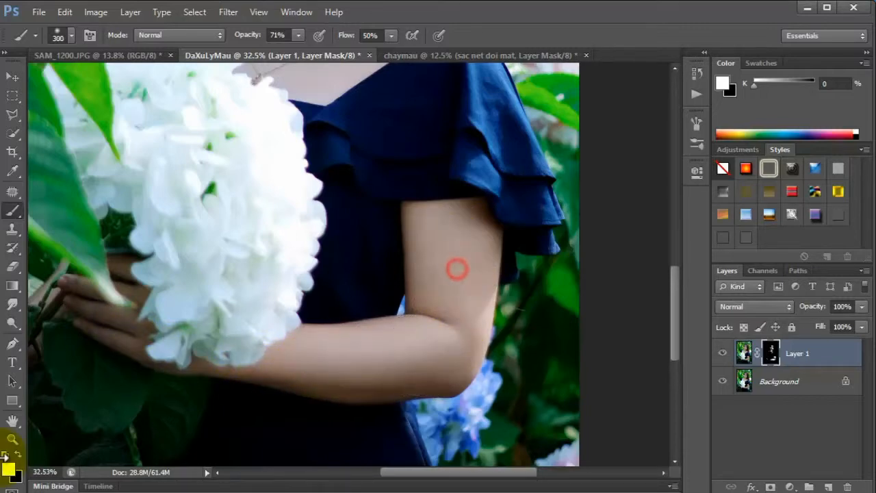
pyautogui.click(6, 442)
pyautogui.moveTo(309, 379); pyautogui.dragTo(237, 346)
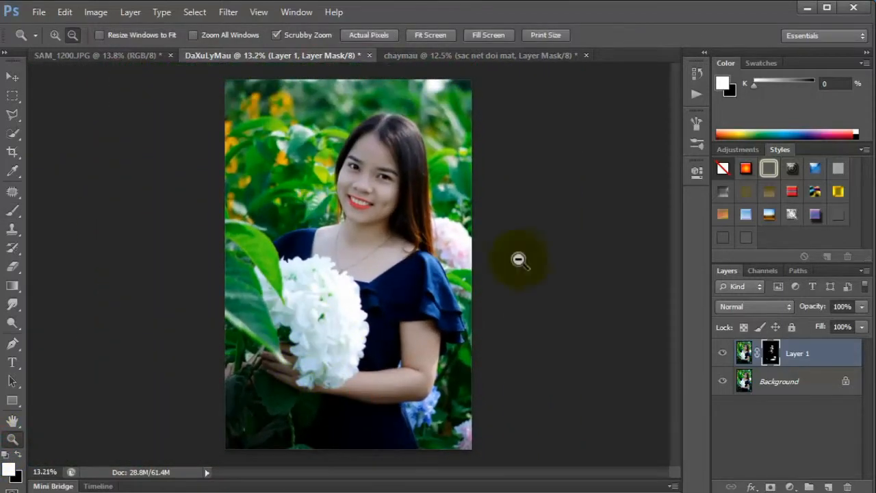
pyautogui.rightClick(836, 365)
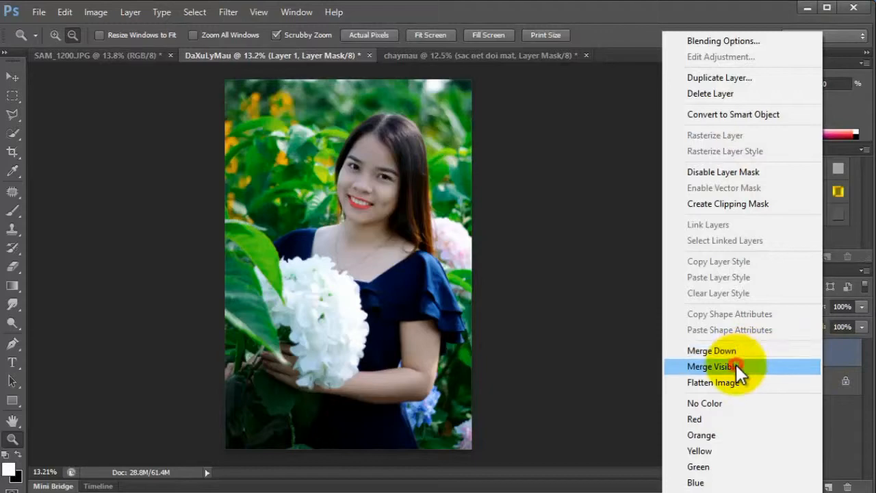
pyautogui.click(736, 364)
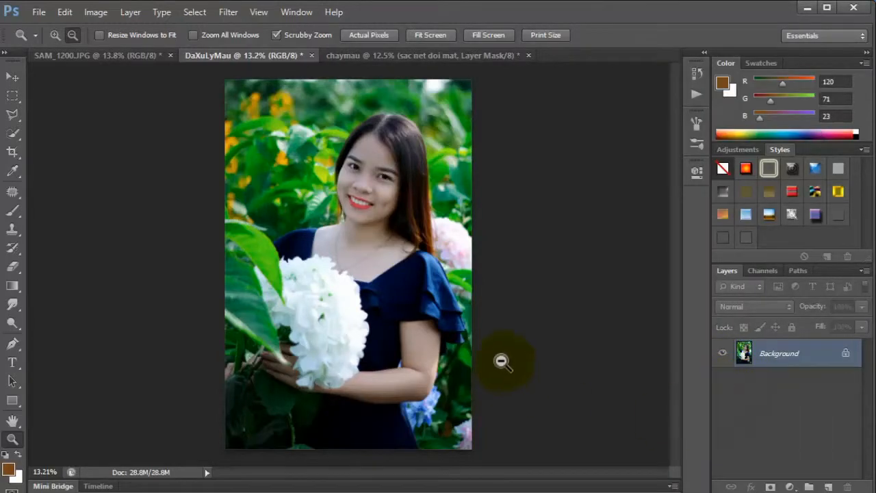
# Save the retouched portrait as a JPEG named "da chinh sua" in the hinh folder at quality 12.
pyautogui.click(38, 12)
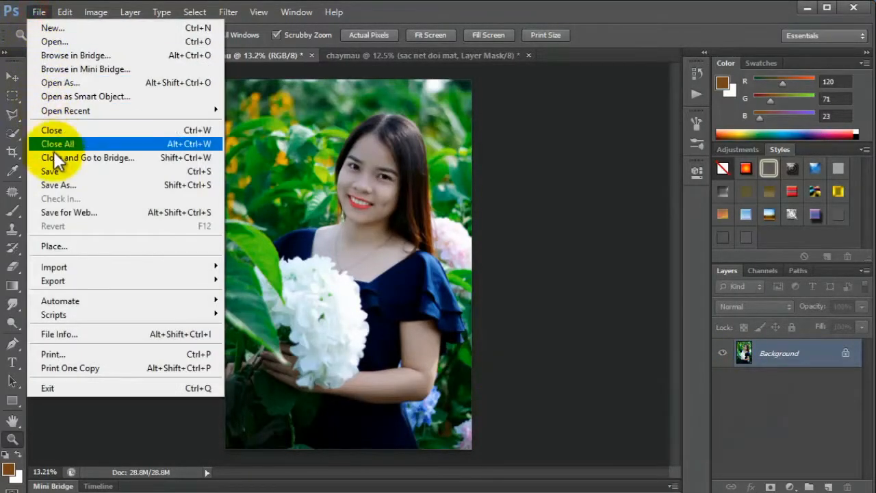
pyautogui.click(91, 184)
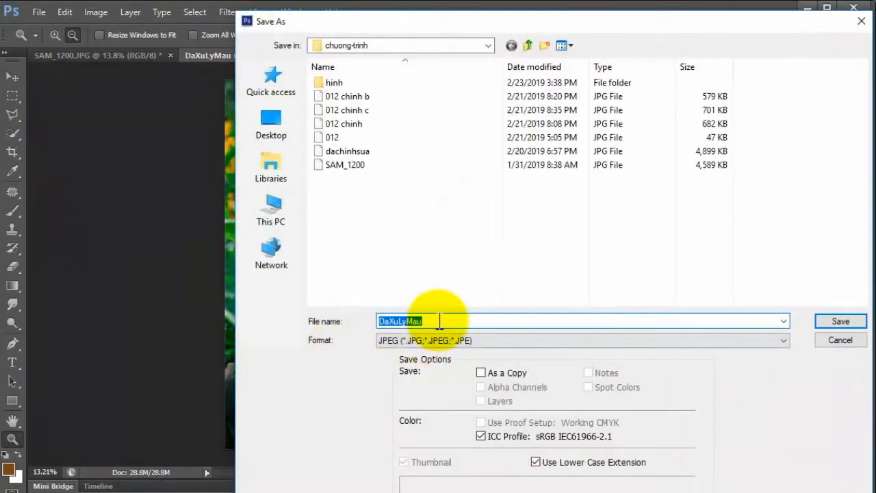
pyautogui.doubleClick(333, 82)
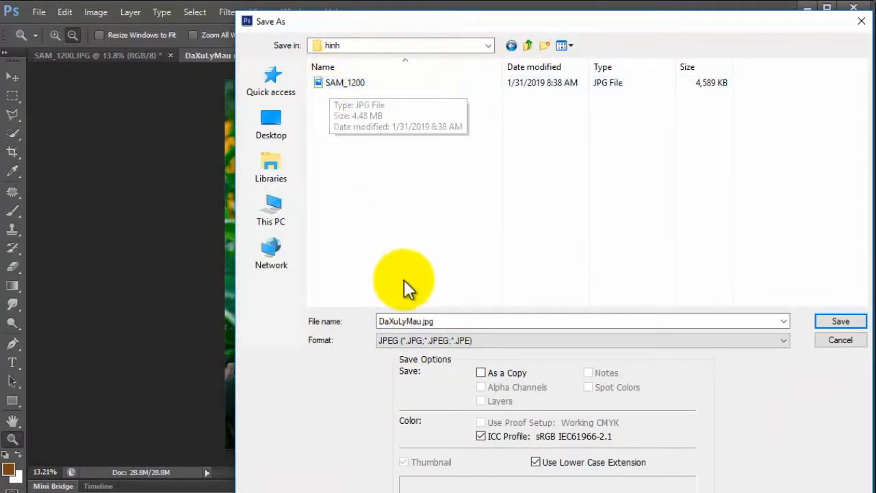
pyautogui.doubleClick(425, 321)
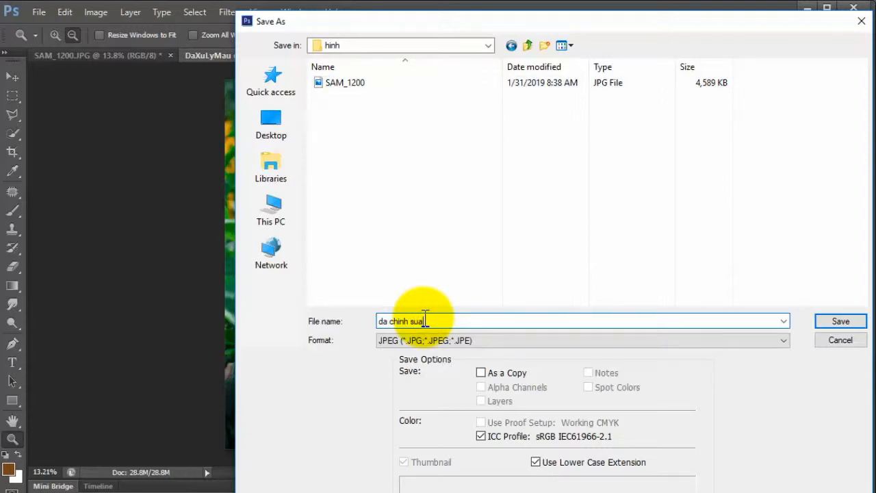
pyautogui.press('Return')
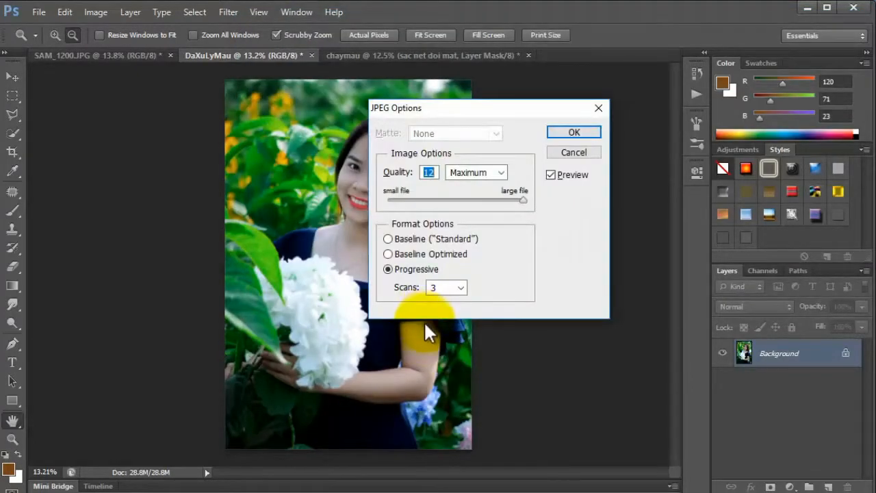
pyautogui.click(562, 129)
pyautogui.press('z')
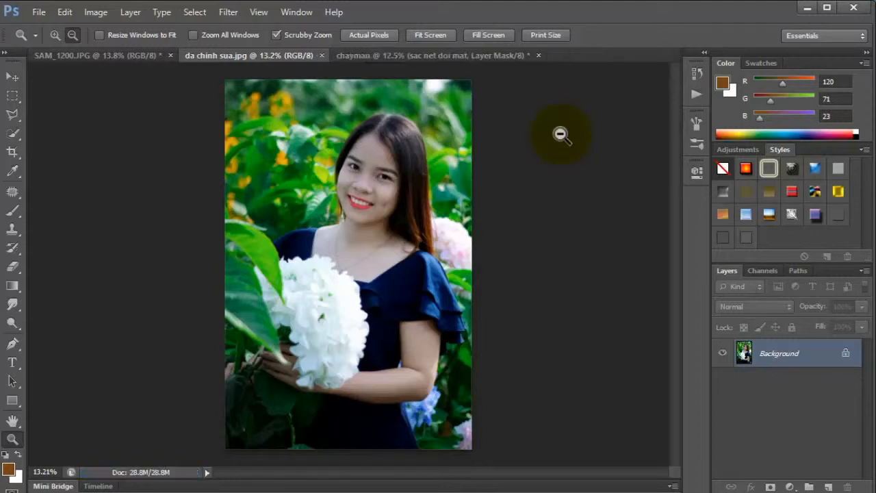
# Close the da chinh sua.jpg document and the chaymau document, discarding the unsaved changes to chaymau.
pyautogui.click(321, 55)
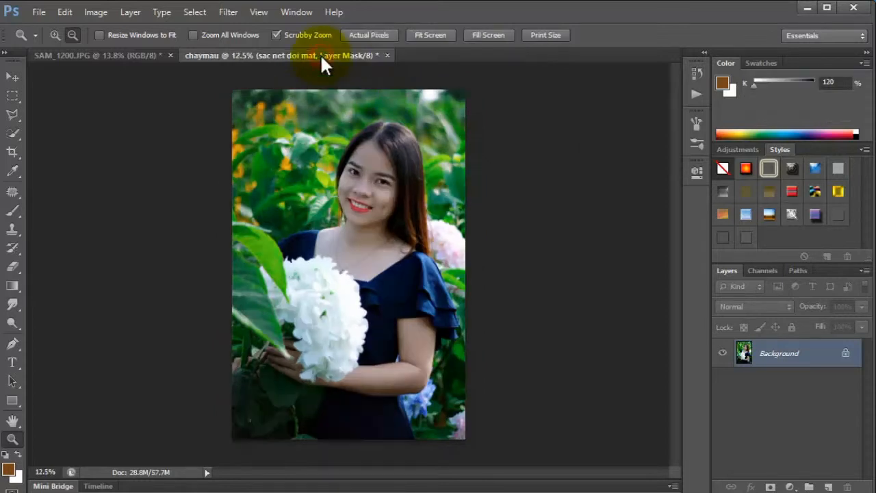
pyautogui.click(388, 55)
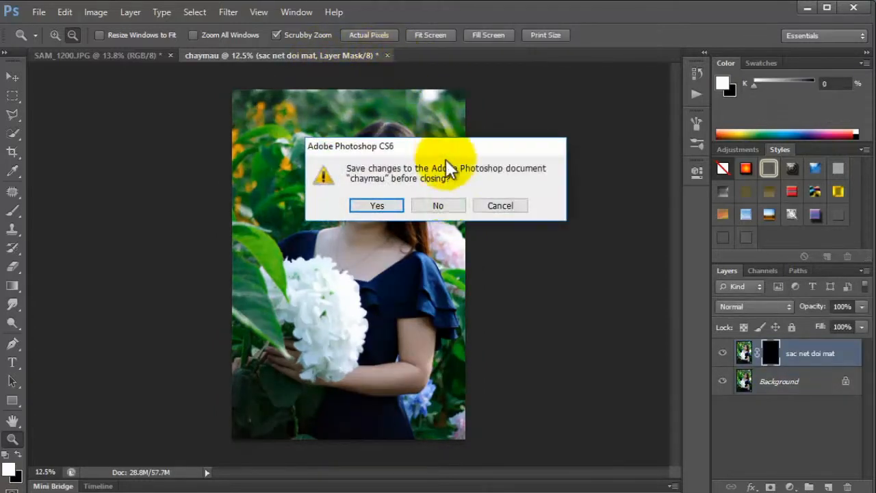
pyautogui.click(446, 204)
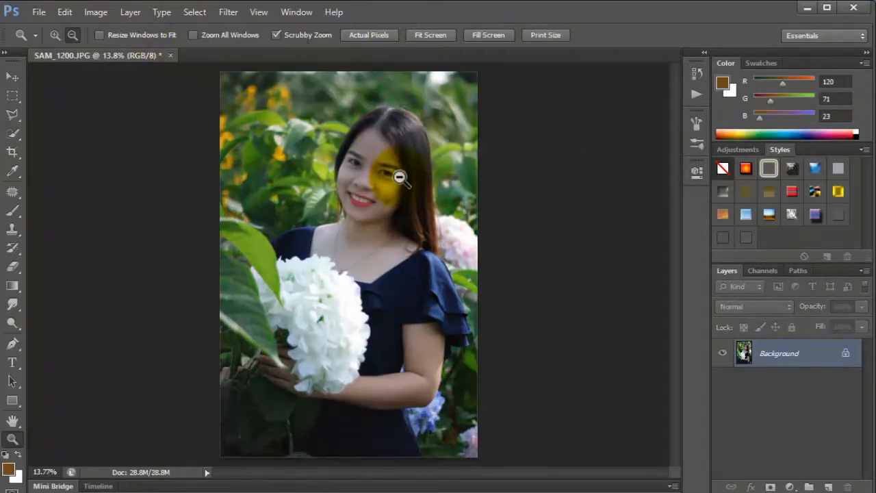
# Switch to the hinh folder, open da chinh sua with Photos, and place its window beside the original SAM_1200 portrait for comparison.
pyautogui.moveTo(383, 315); pyautogui.dragTo(397, 350)
pyautogui.moveTo(444, 472); pyautogui.dragTo(494, 476)
pyautogui.click(311, 492)
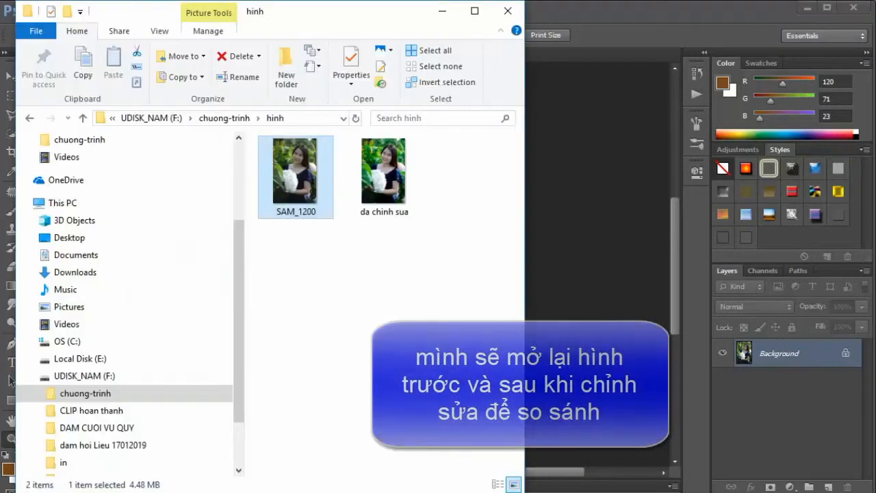
pyautogui.click(379, 178)
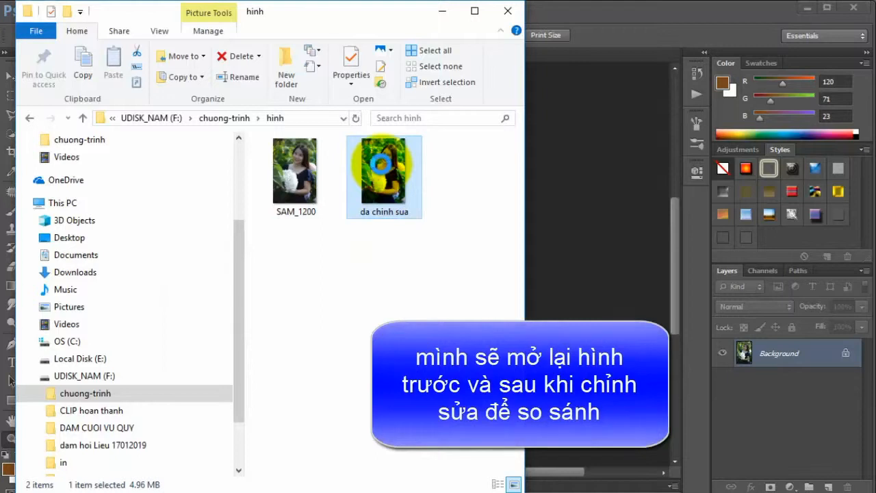
pyautogui.rightClick(384, 177)
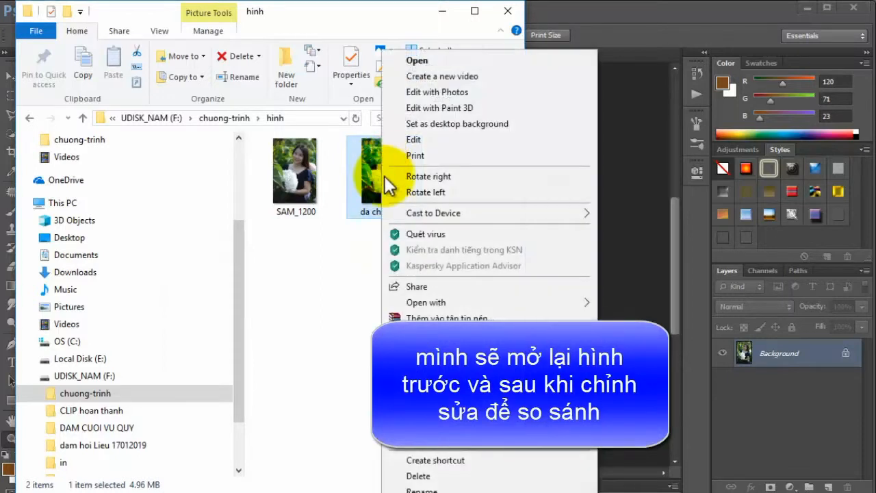
pyautogui.click(412, 301)
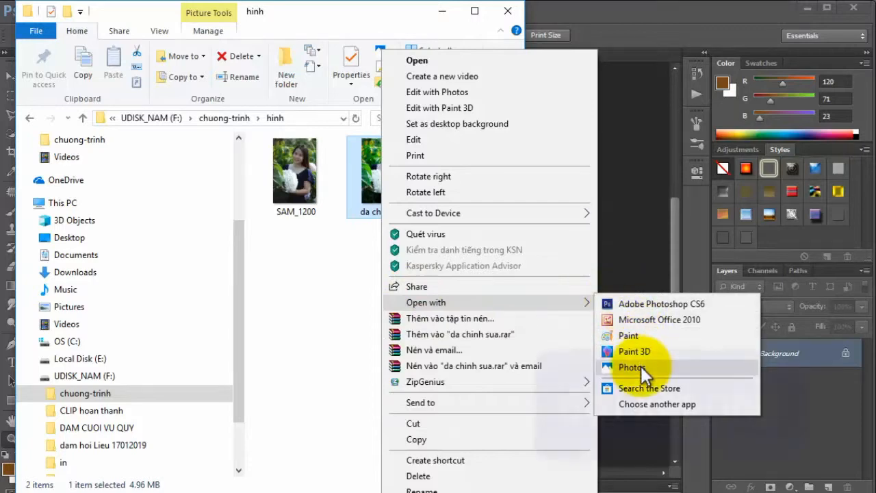
pyautogui.click(641, 366)
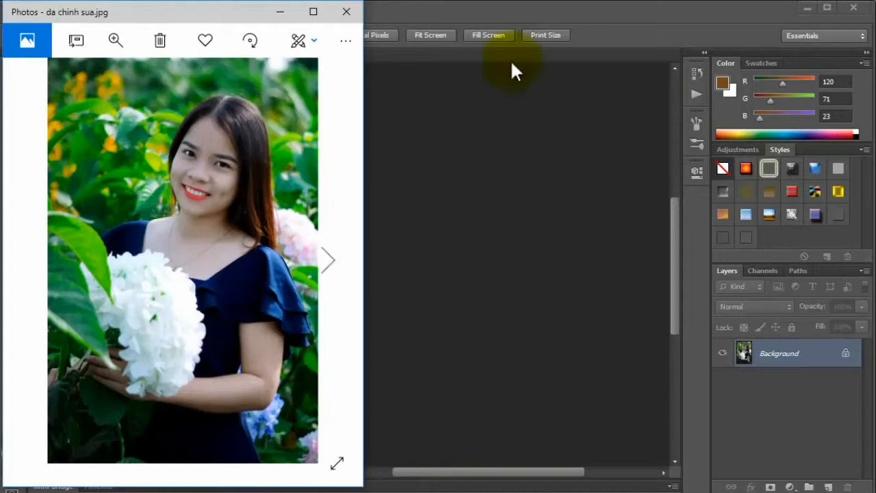
pyautogui.moveTo(251, 16); pyautogui.dragTo(584, 11)
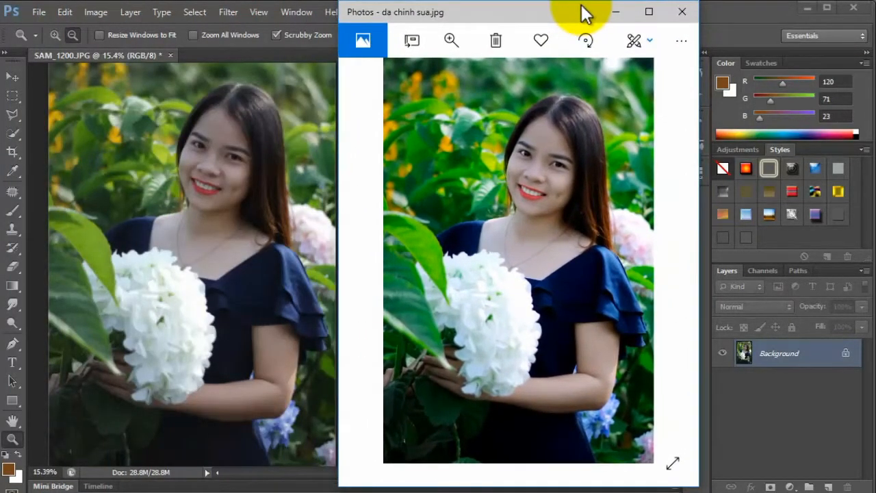